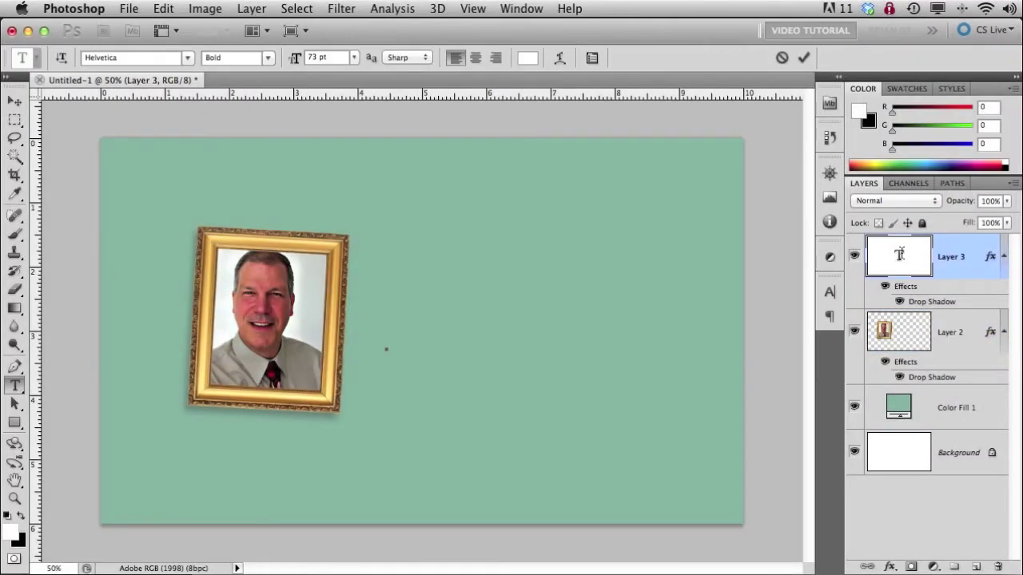
- Commit the 5432Brian text, then test-rotate Layer 2's framed photo and cancel, keeping it upright
text(5432B)
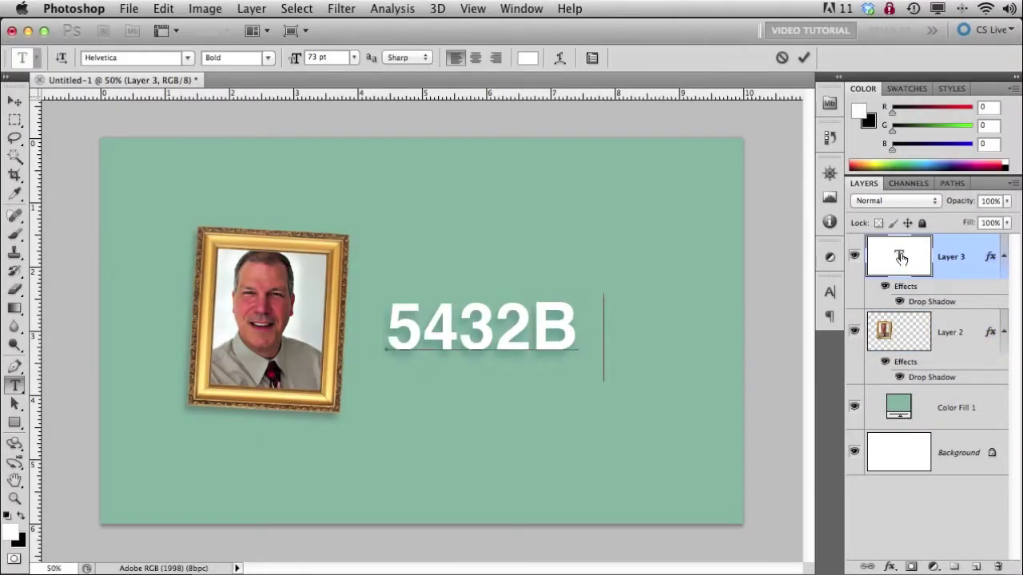
text(rian)
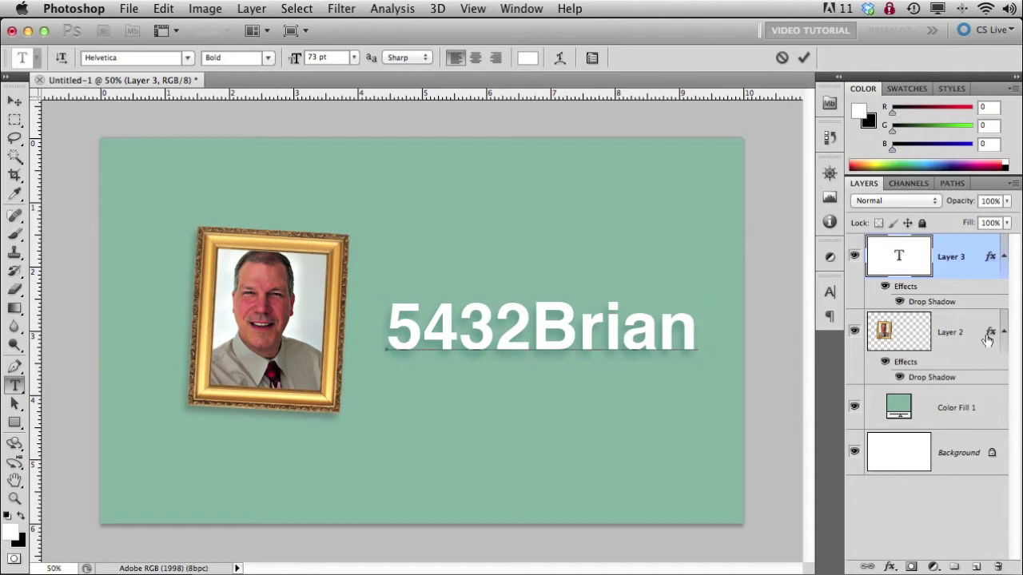
key(super+Return)
key(v)
click(970, 345)
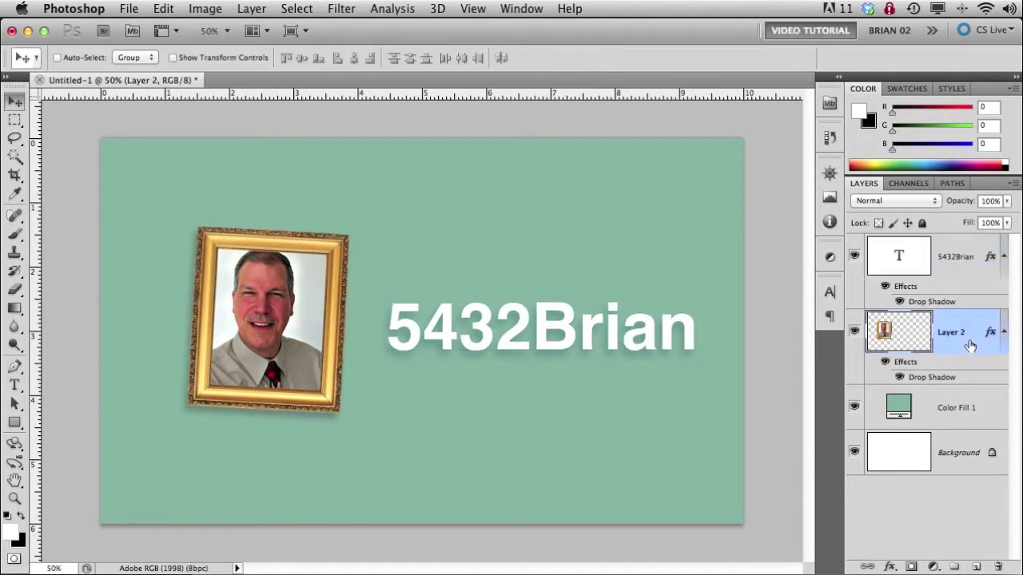
key(super+t)
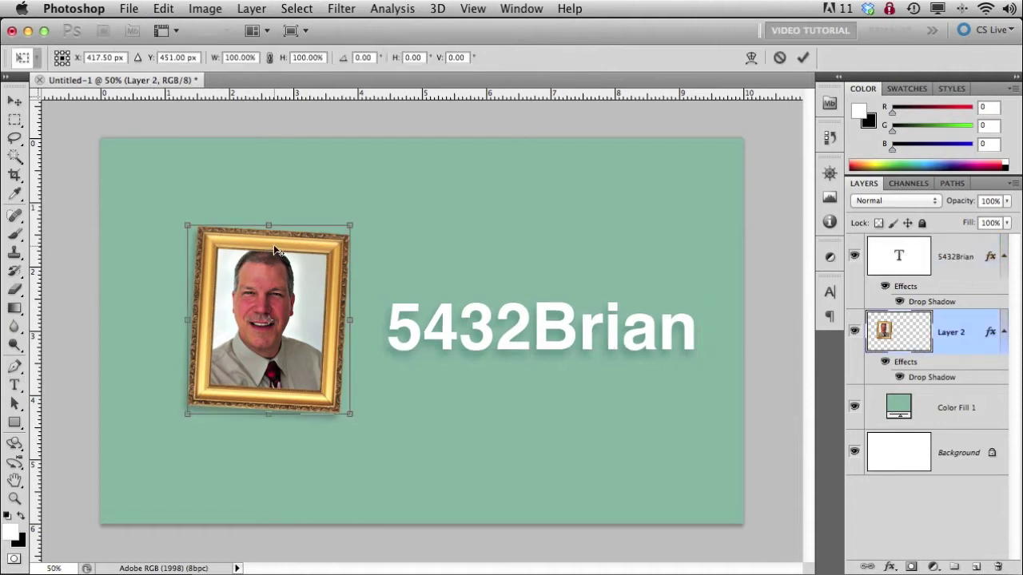
drag(360, 439, 388, 445)
key(Escape)
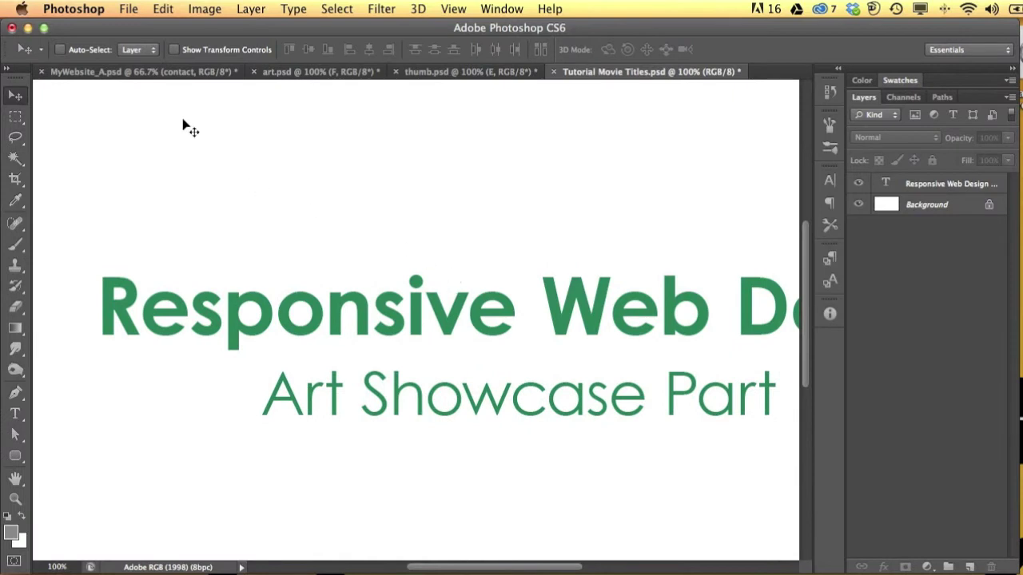
- In MyWebsite_A.psd, hide and reshow the navigation bar, then expand home and collapse its Content group
click(149, 74)
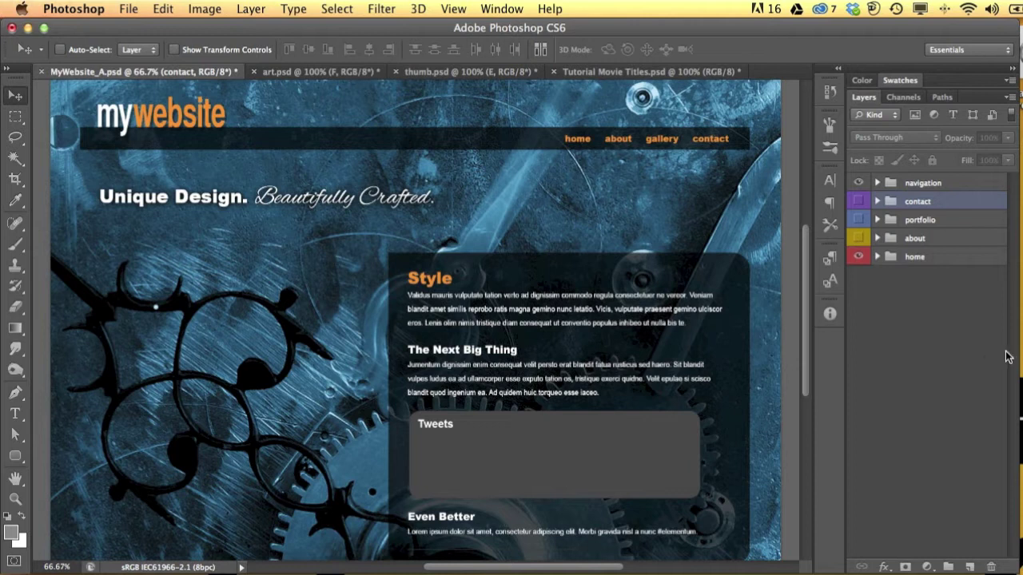
click(859, 183)
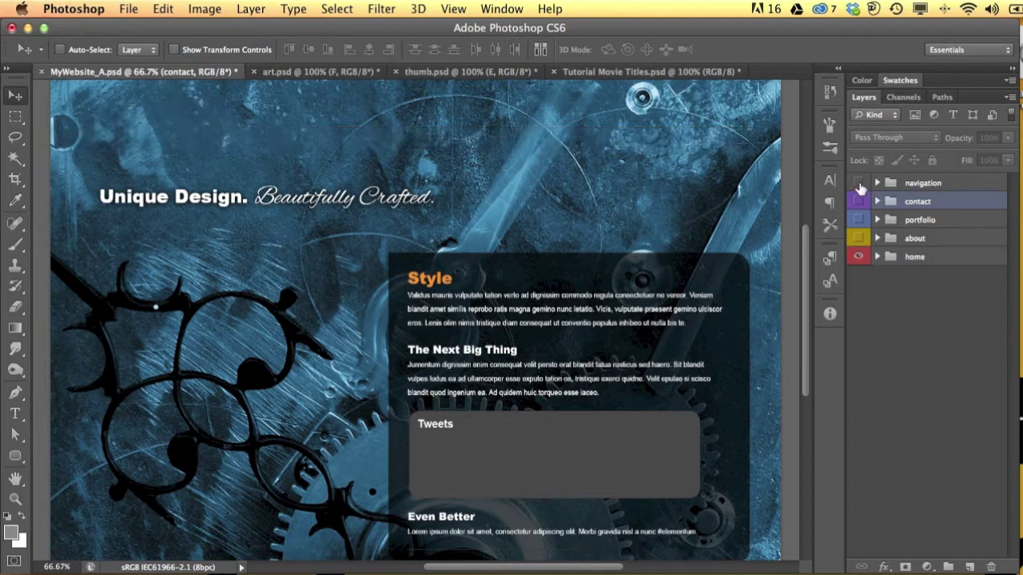
click(859, 183)
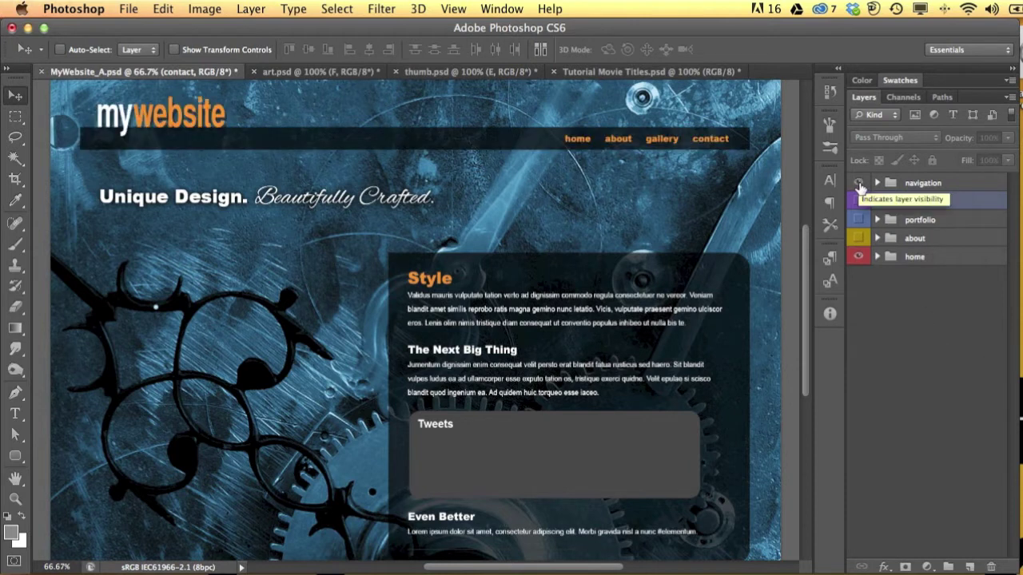
click(877, 257)
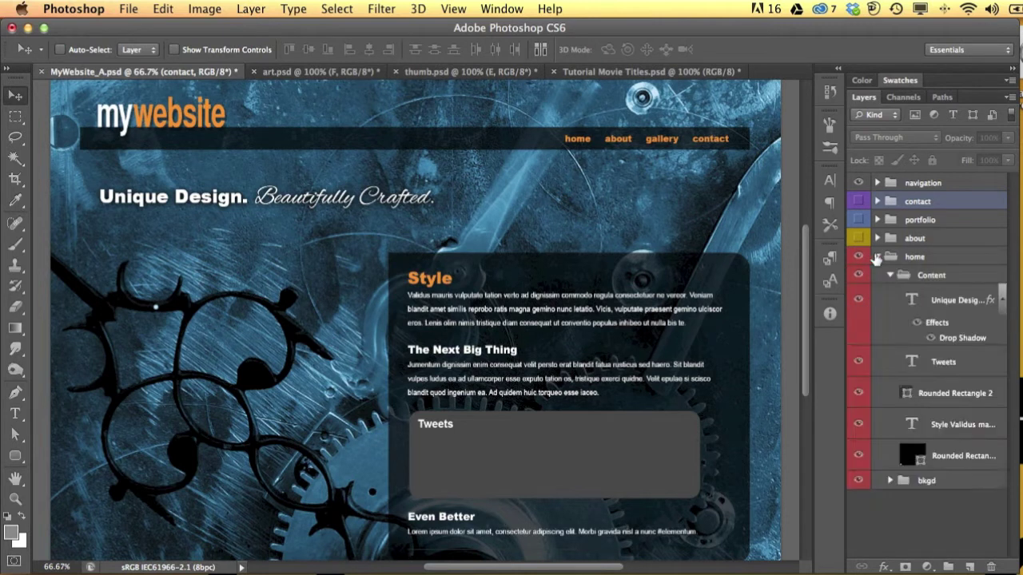
click(891, 276)
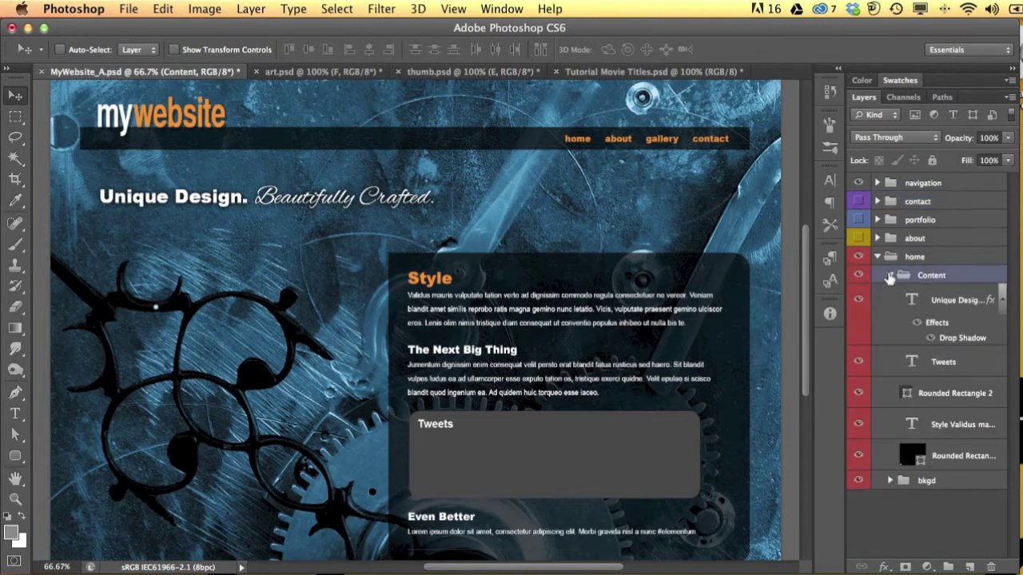
click(889, 276)
- Hide and reshow the home Content panel and home group, then turn on the about page group
click(859, 276)
click(859, 276)
click(877, 256)
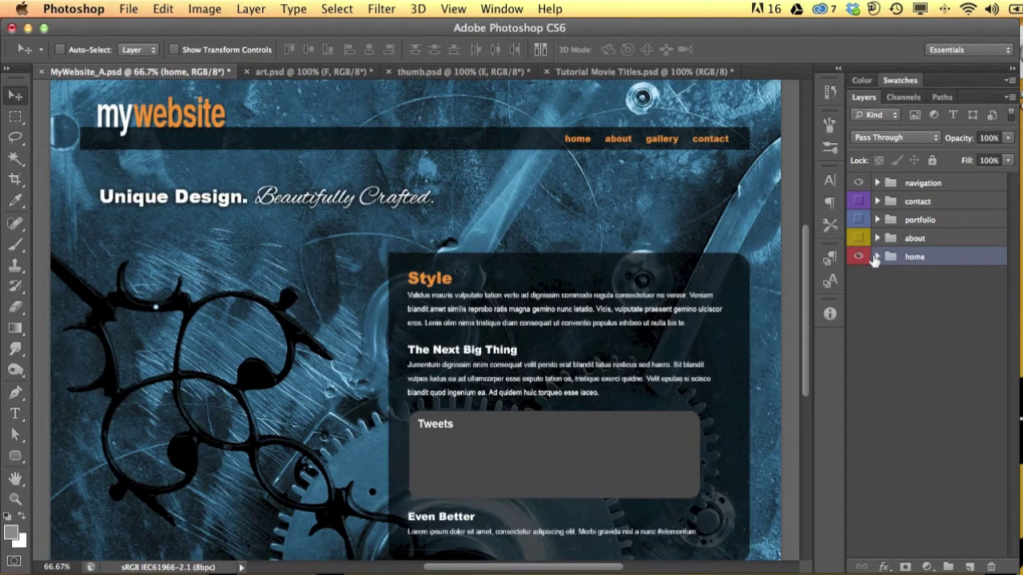
click(859, 257)
click(859, 257)
click(858, 238)
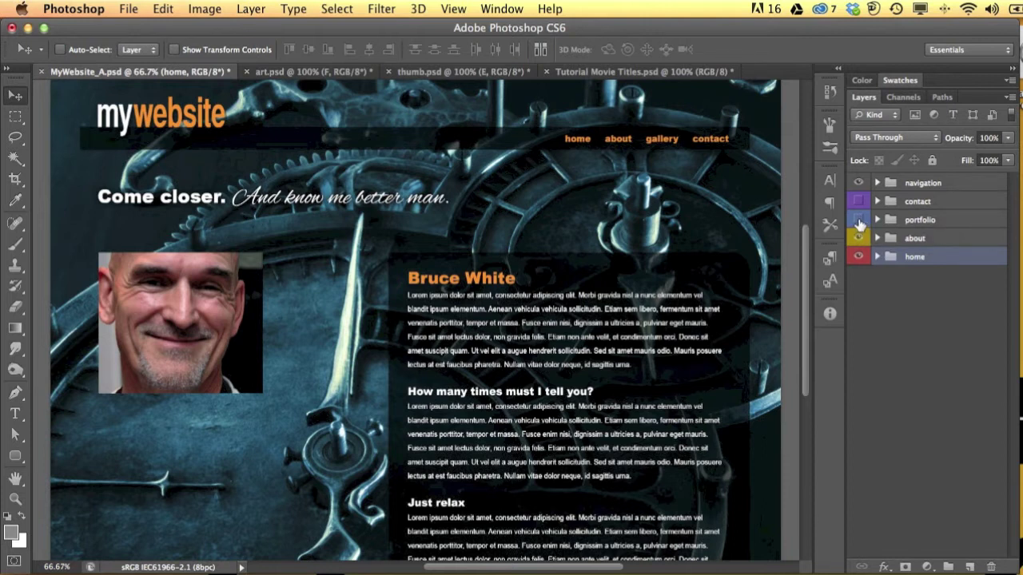
- Preview the portfolio and contact pages, then hide contact, portfolio and about so home shows
click(858, 220)
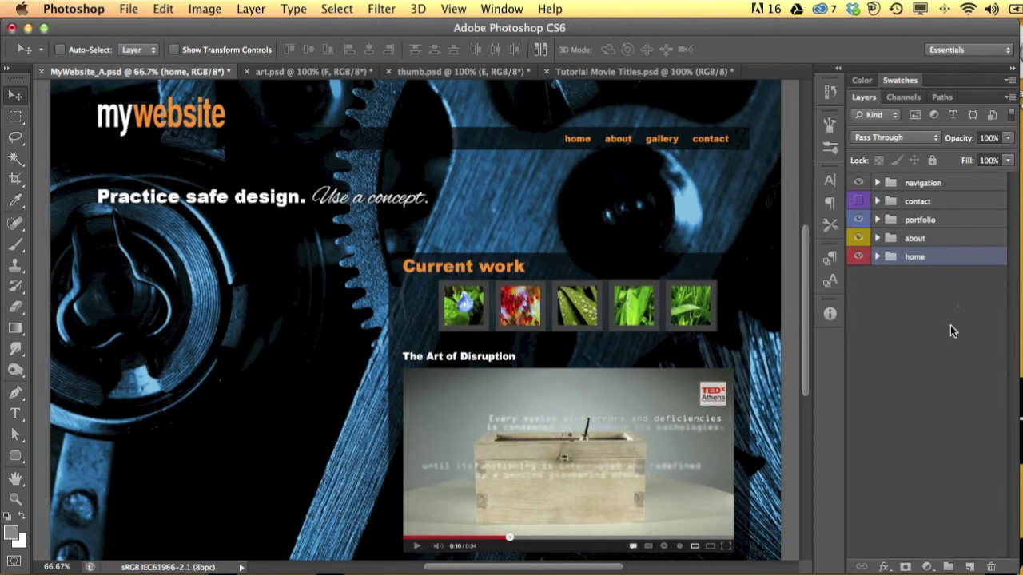
click(858, 202)
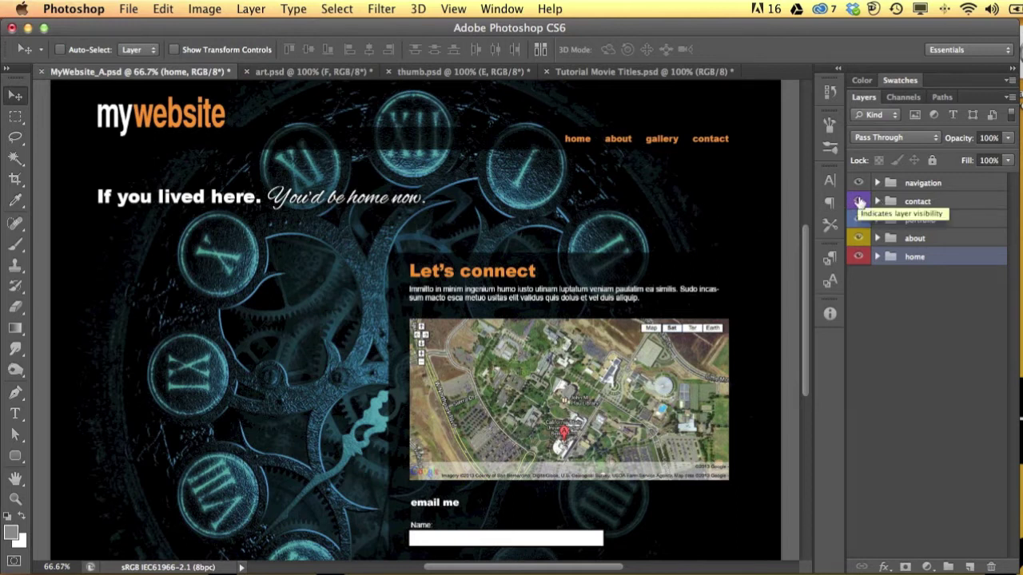
drag(859, 202, 860, 242)
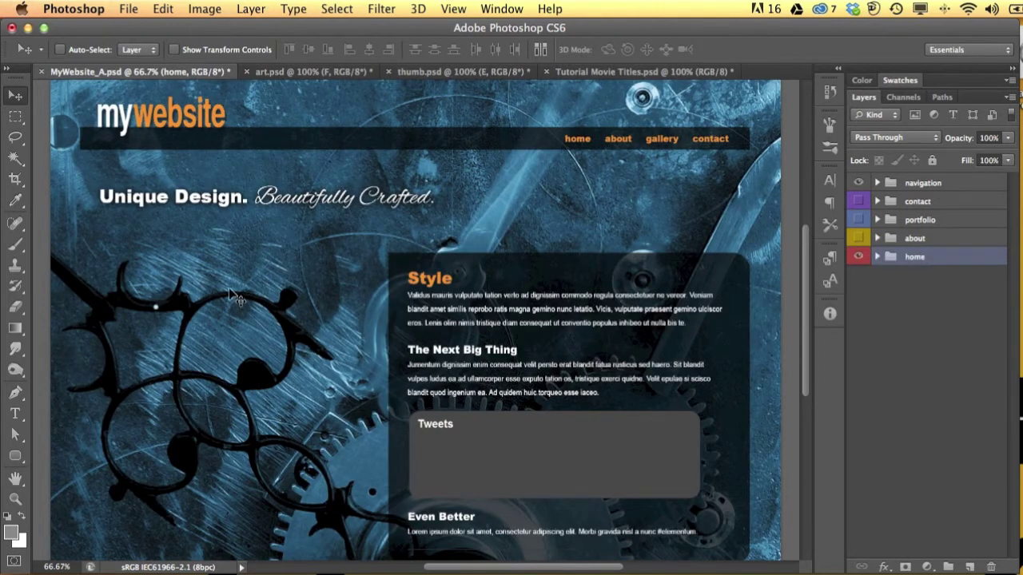
click(857, 218)
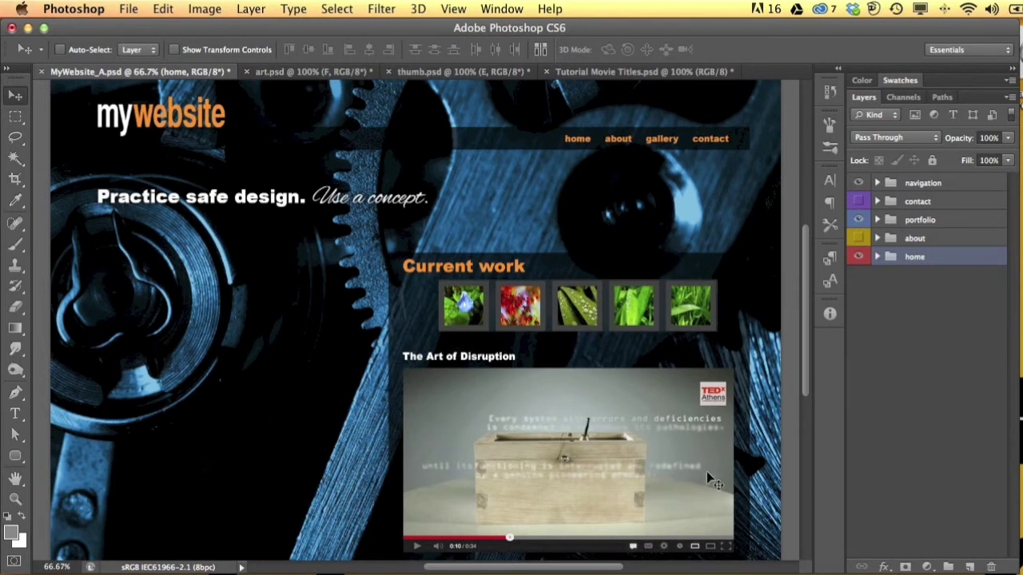
click(859, 220)
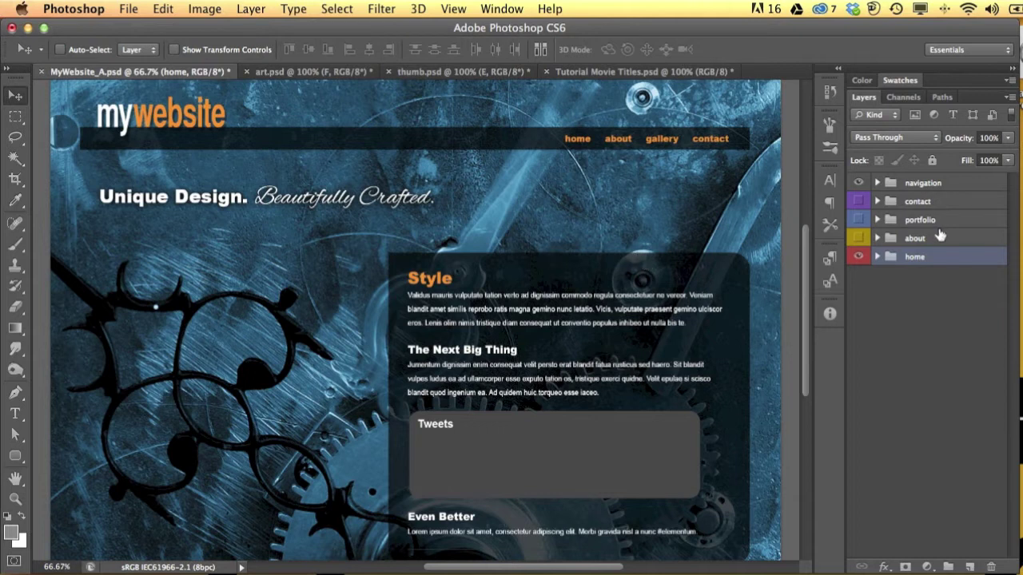
- Hide the navigation and home Content groups to leave the bare gear background, then open Save for Web
click(858, 183)
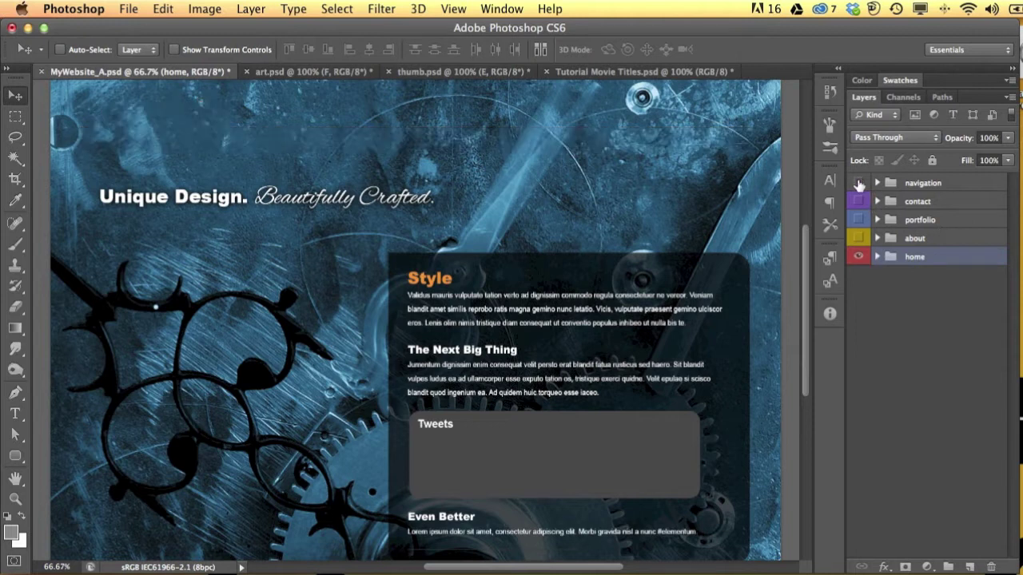
click(877, 256)
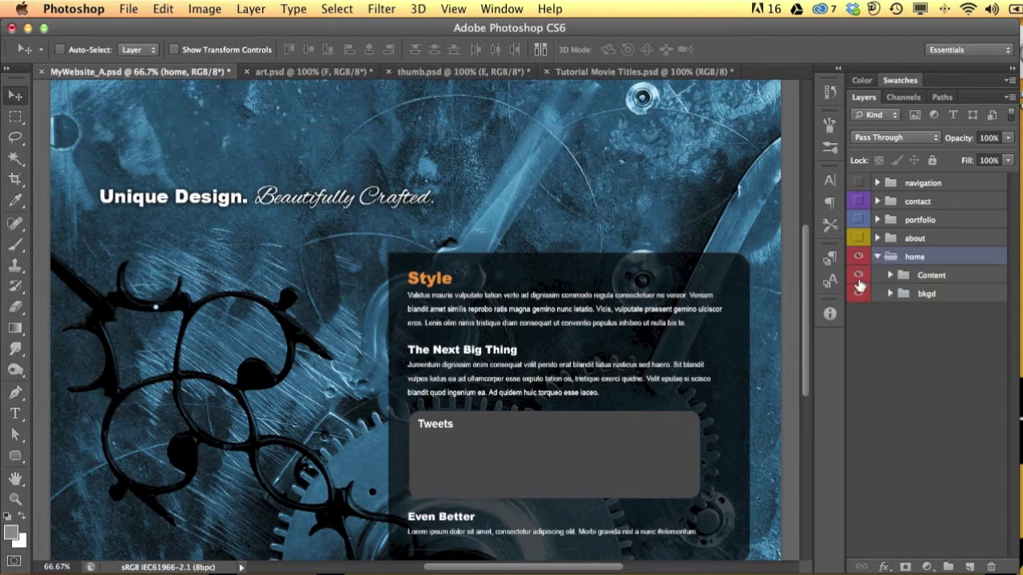
click(858, 275)
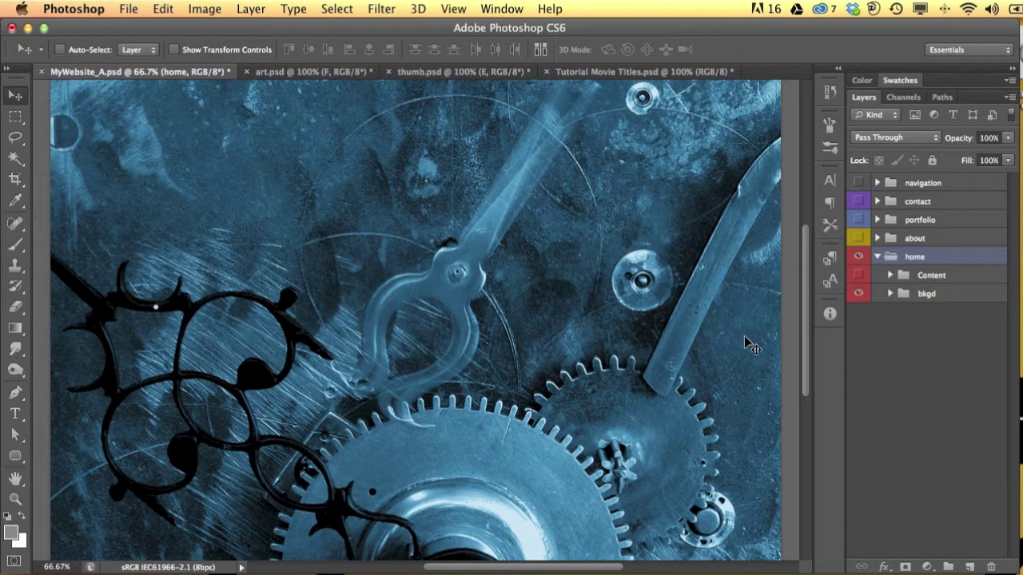
click(128, 8)
click(169, 227)
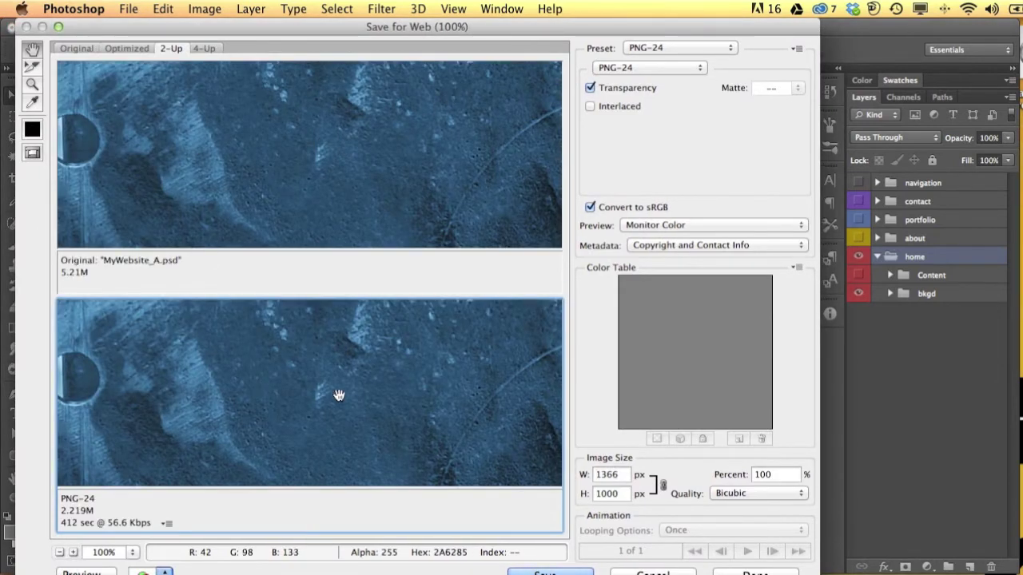
- Preview the background as JPEG at quality 18 and then 43, and cancel without saving
scroll(232, 385, down, 10)
scroll(231, 385, right, 10)
scroll(276, 351, down, 6)
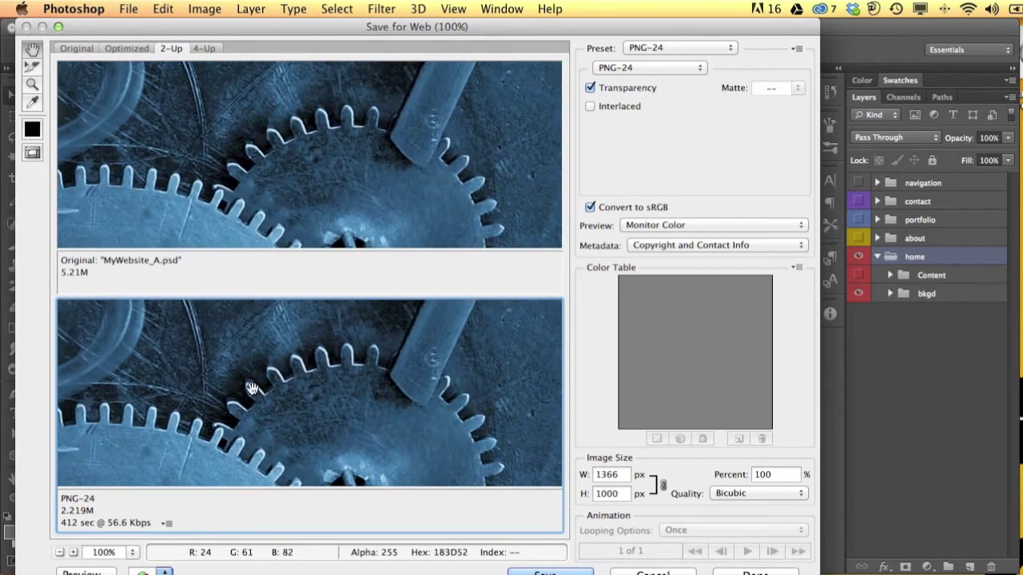
click(613, 67)
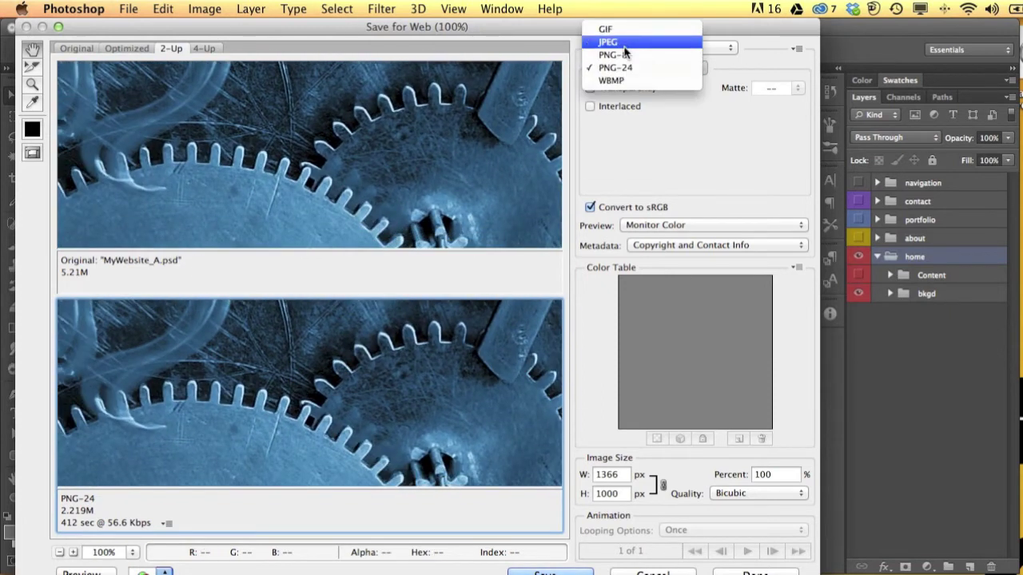
click(607, 41)
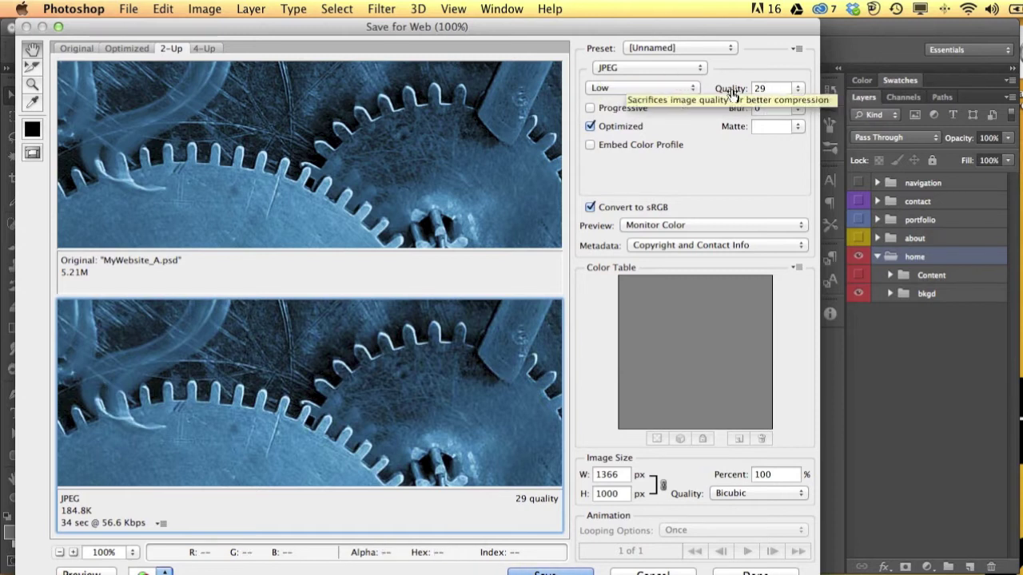
drag(732, 93, 731, 94)
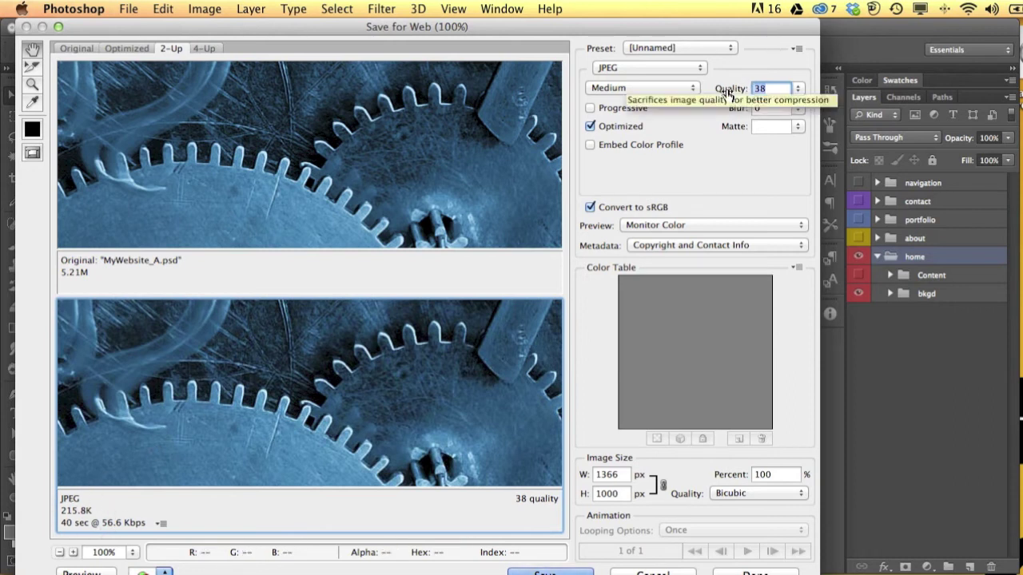
key(Up)
key(Up)
key(Up)
key(Up)
key(Up)
key(Up)
key(Up)
key(Up)
key(Up)
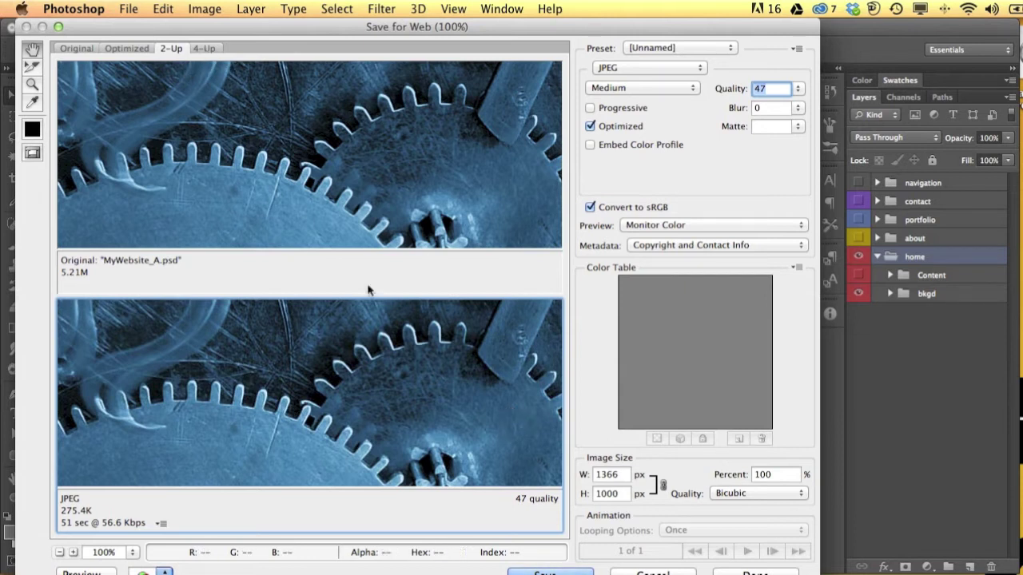
click(652, 573)
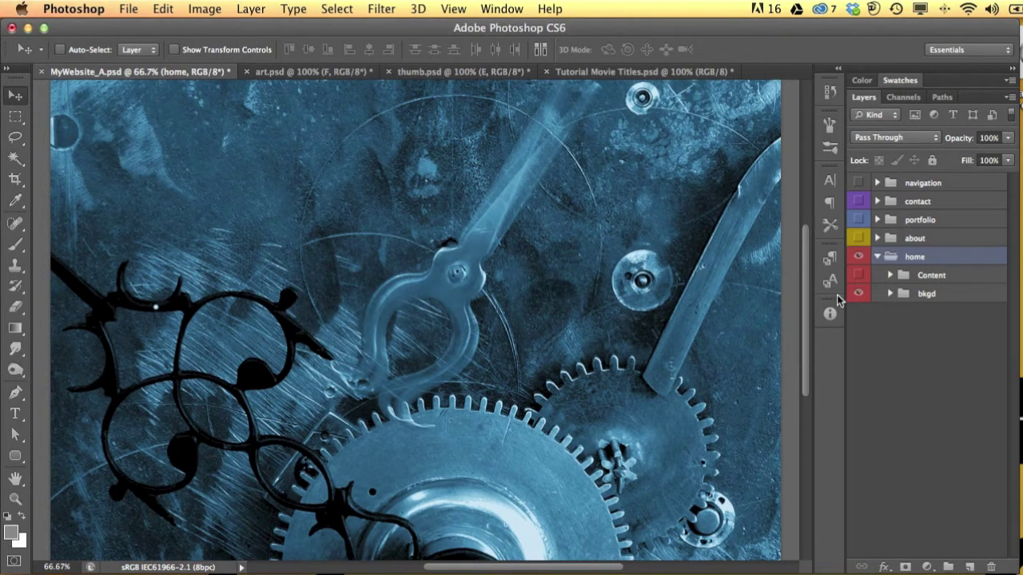
- Make the home page's Content group visible again and collapse the home group
click(877, 257)
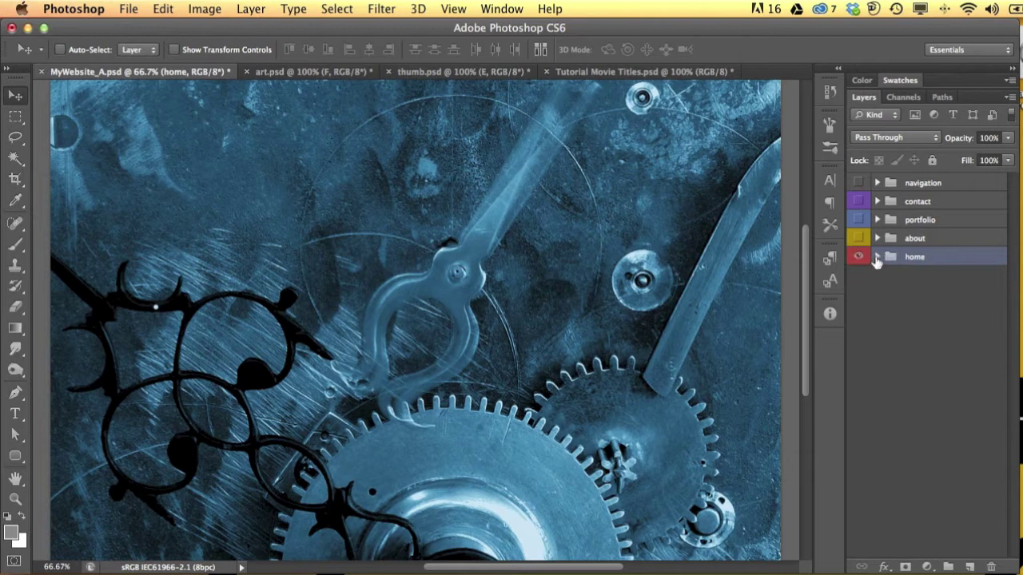
click(876, 258)
click(860, 275)
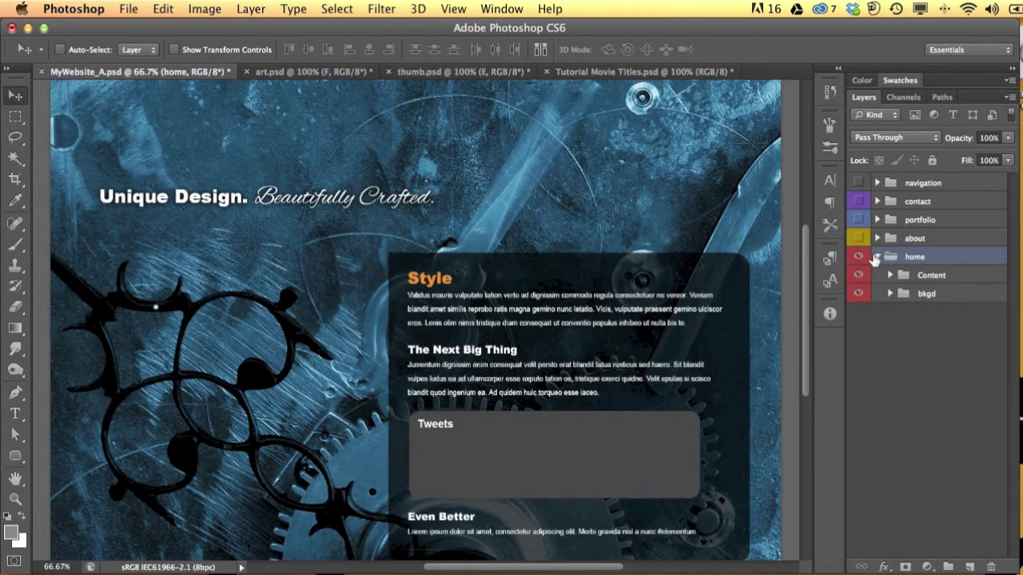
click(877, 257)
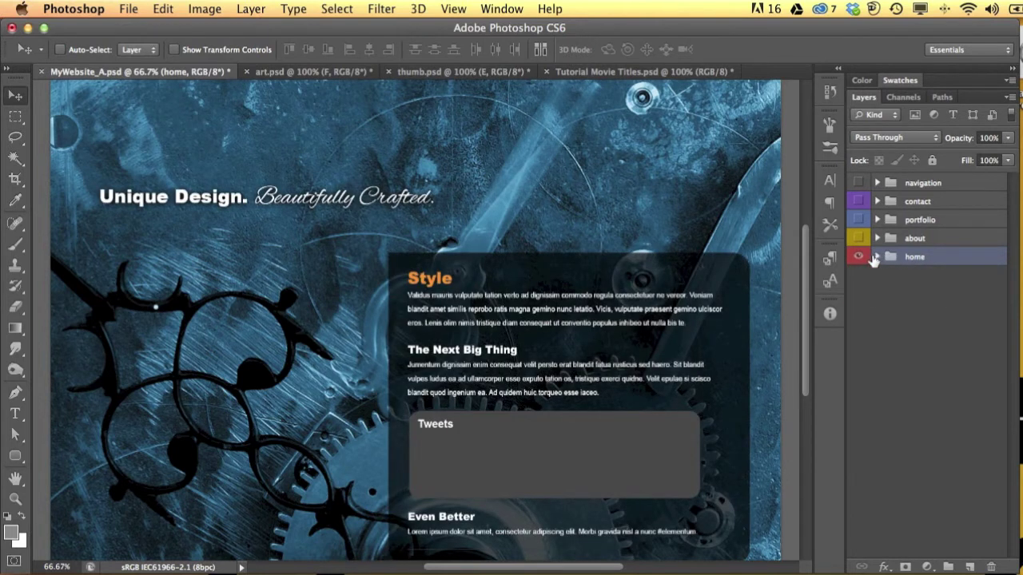
- Turn on the about group, hide and reshow its Content copy text and photo, then collapse about
click(858, 238)
click(877, 239)
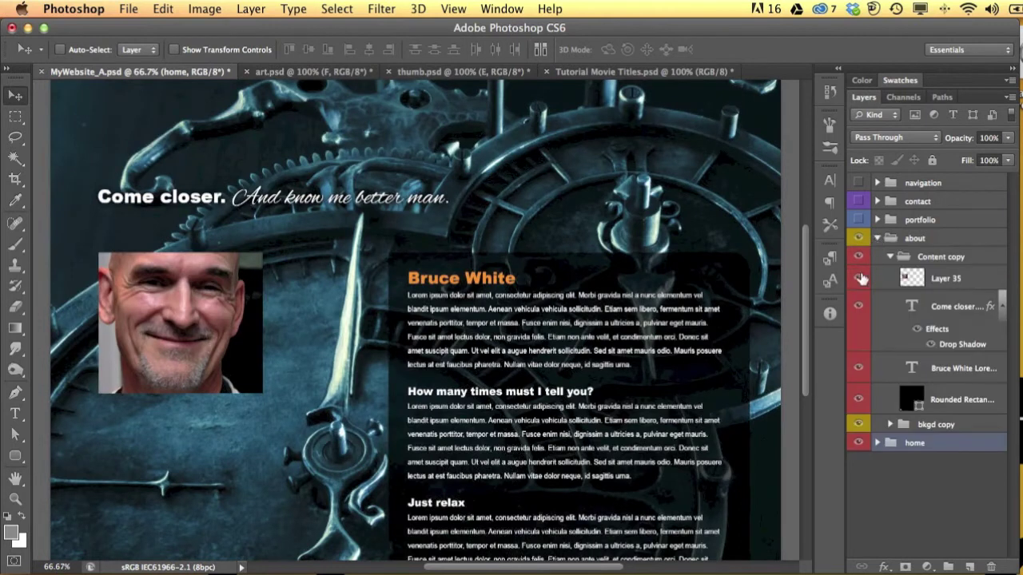
click(884, 261)
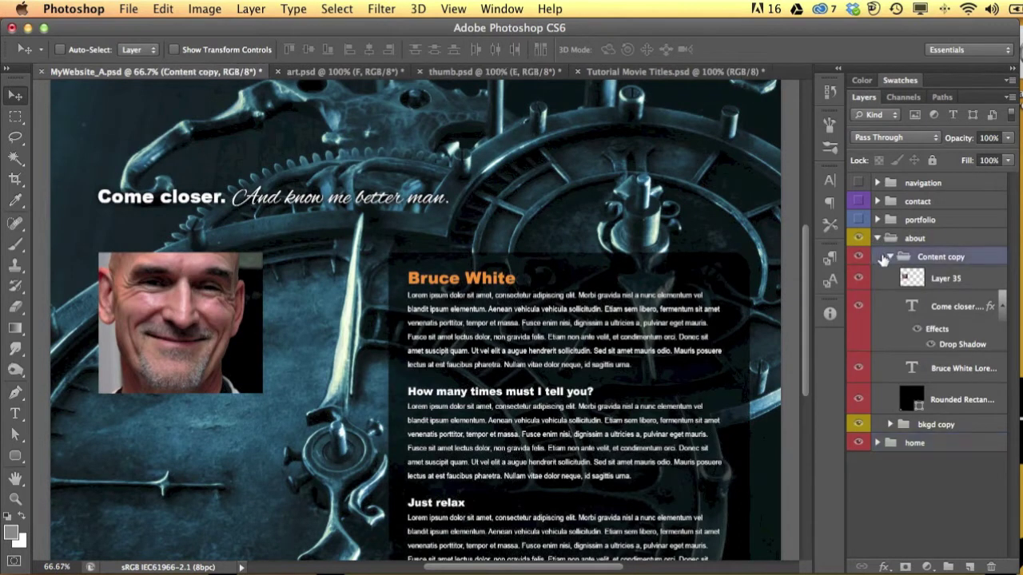
click(890, 257)
click(859, 256)
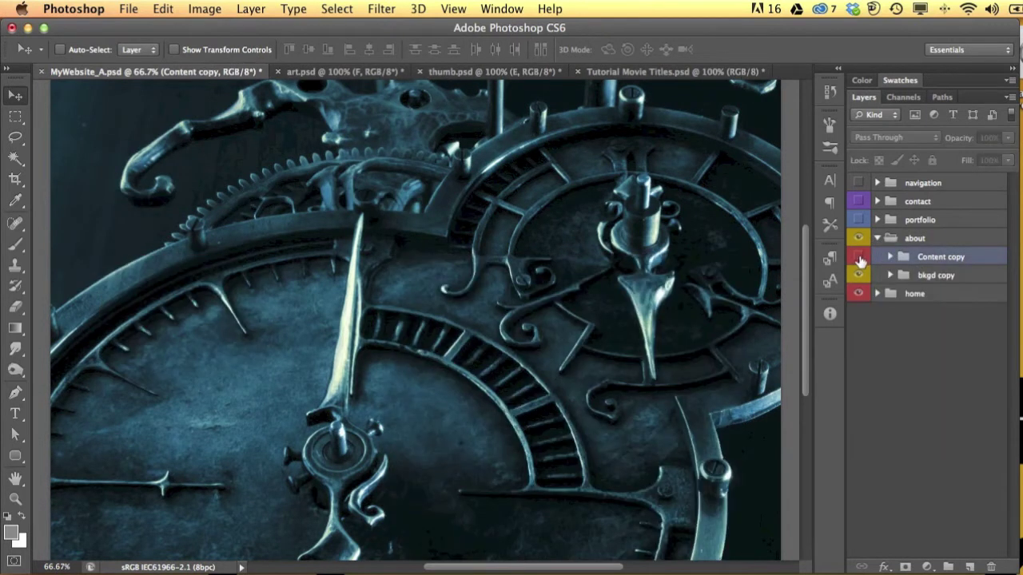
click(858, 259)
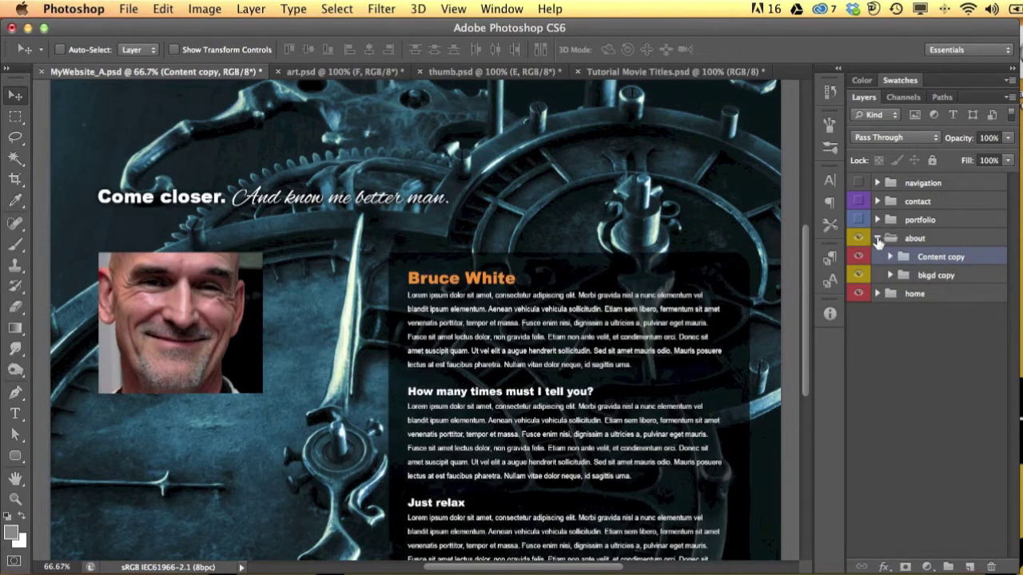
click(878, 238)
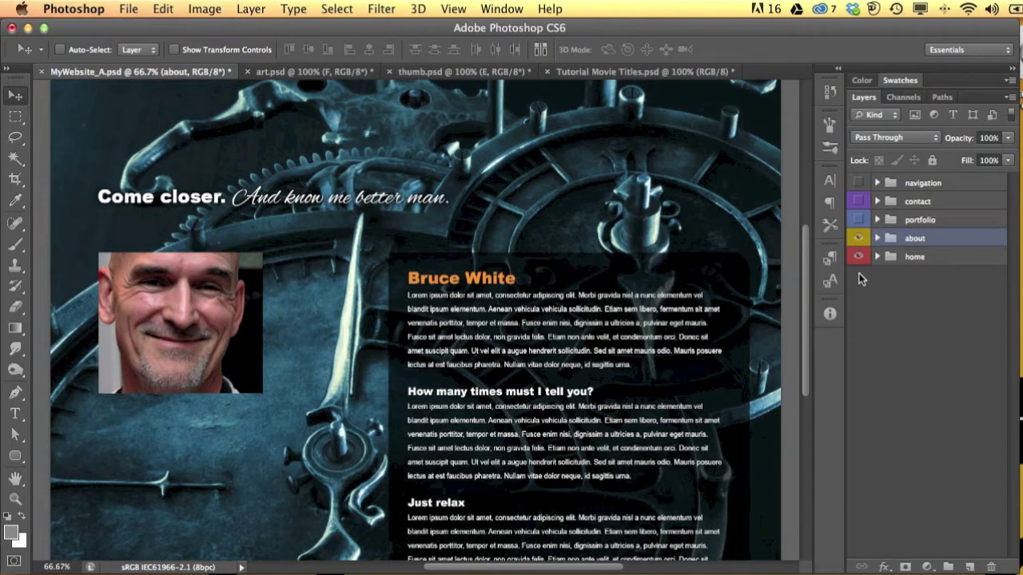
- Show the navigation group, hide about, zoom to 200% on the logo, and hide the Rectangle 3 bar
click(859, 183)
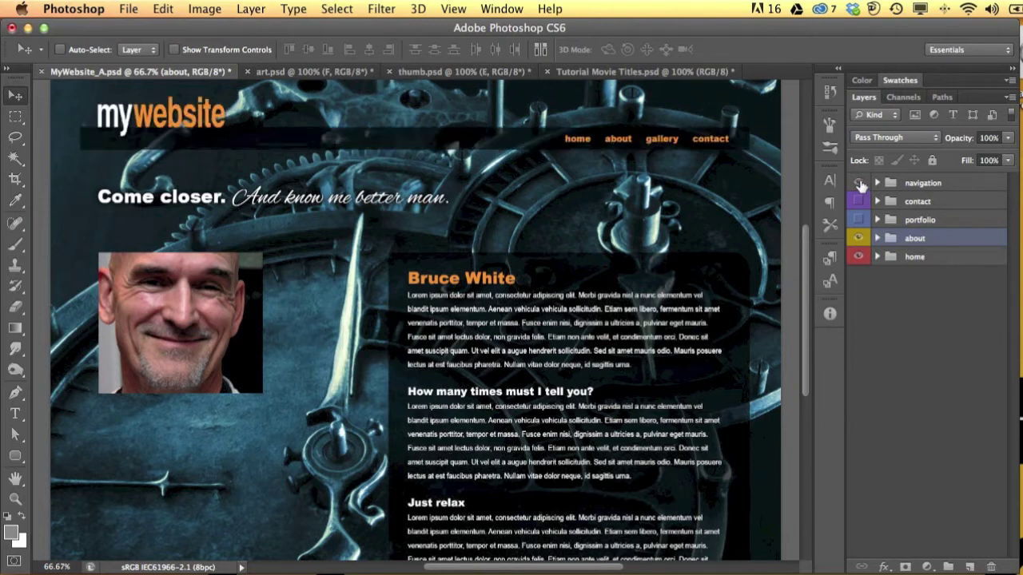
click(858, 243)
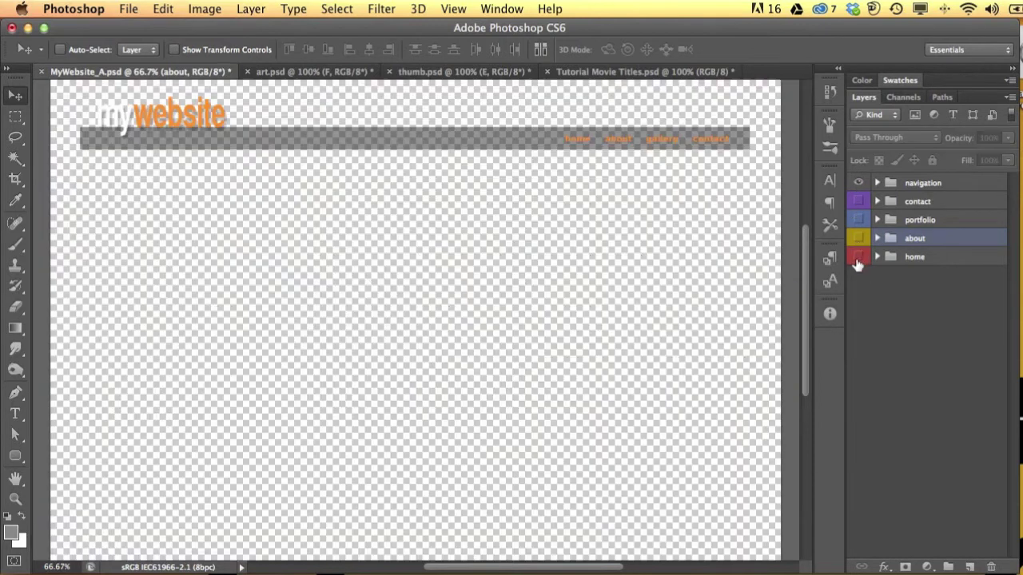
click(877, 183)
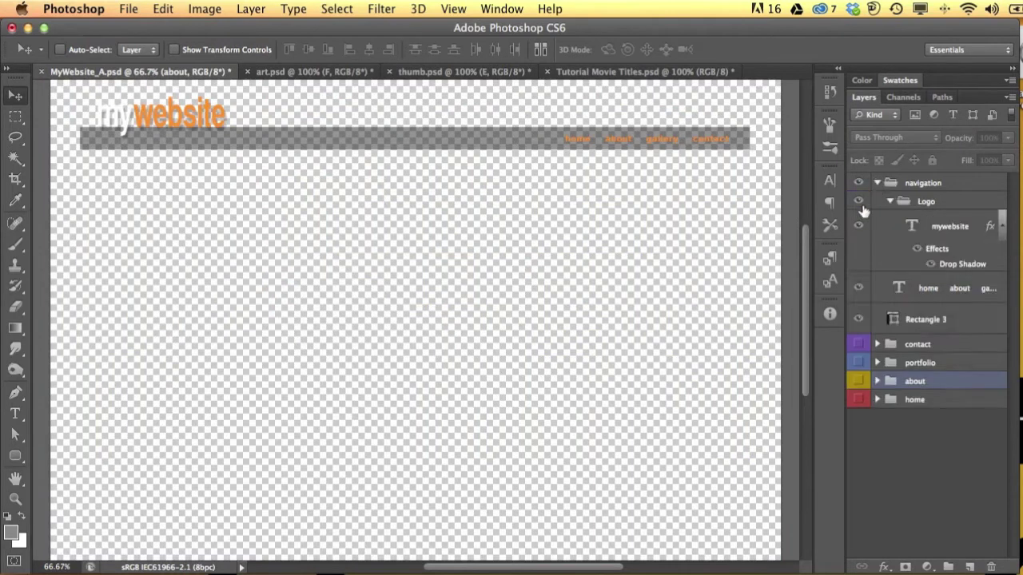
click(891, 202)
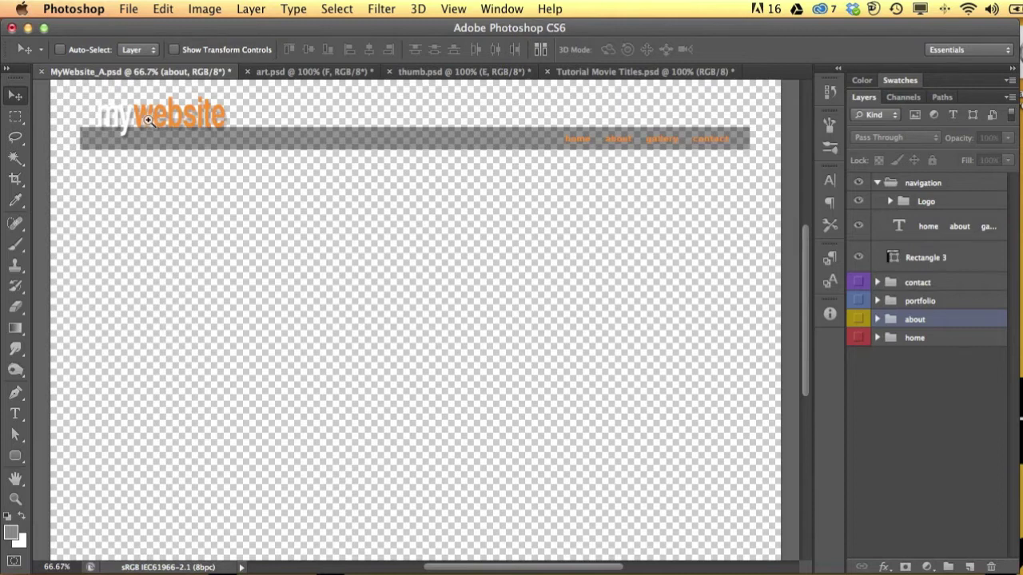
key(super+equal)
key(super+equal)
drag(160, 171, 364, 368)
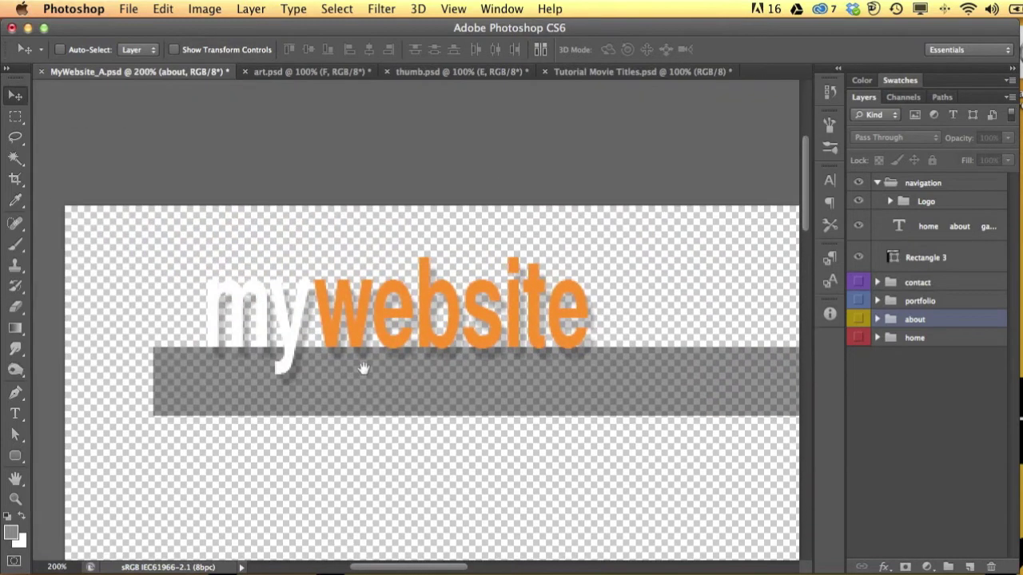
click(858, 257)
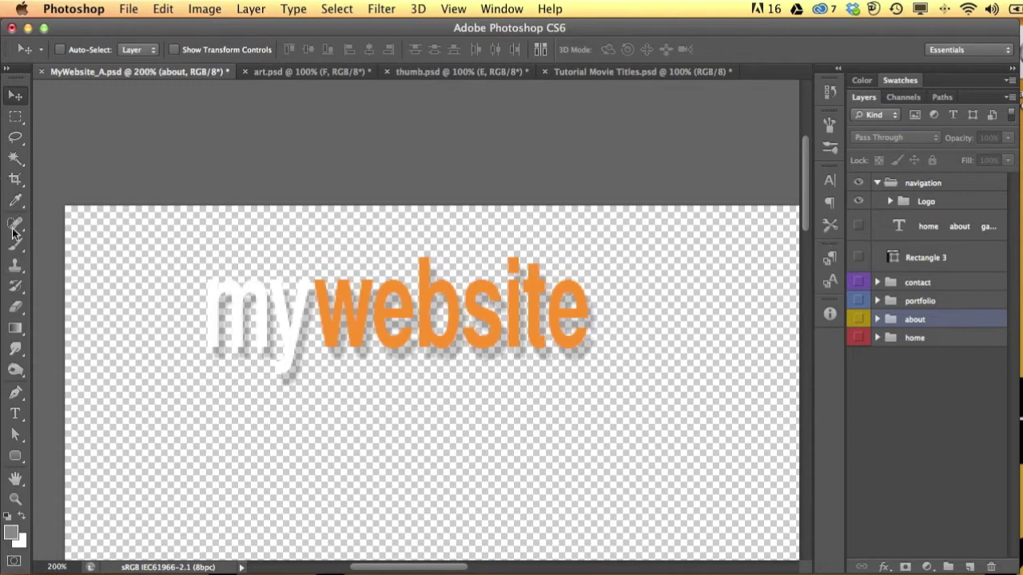
- Crop the canvas to a box enclosing the whole mywebsite logo and its shadow
click(15, 179)
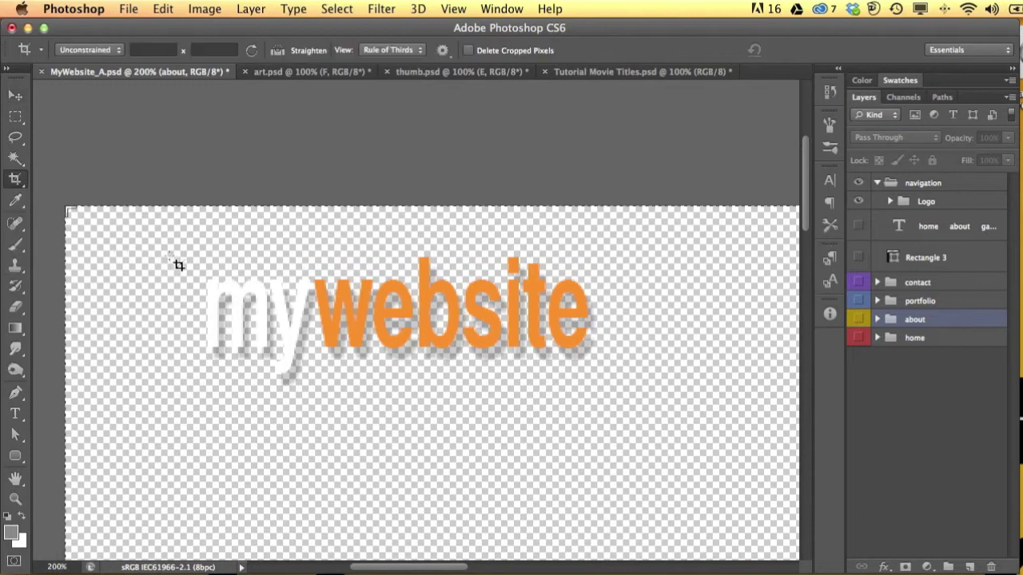
drag(187, 257, 612, 398)
drag(414, 251, 408, 249)
key(Return)
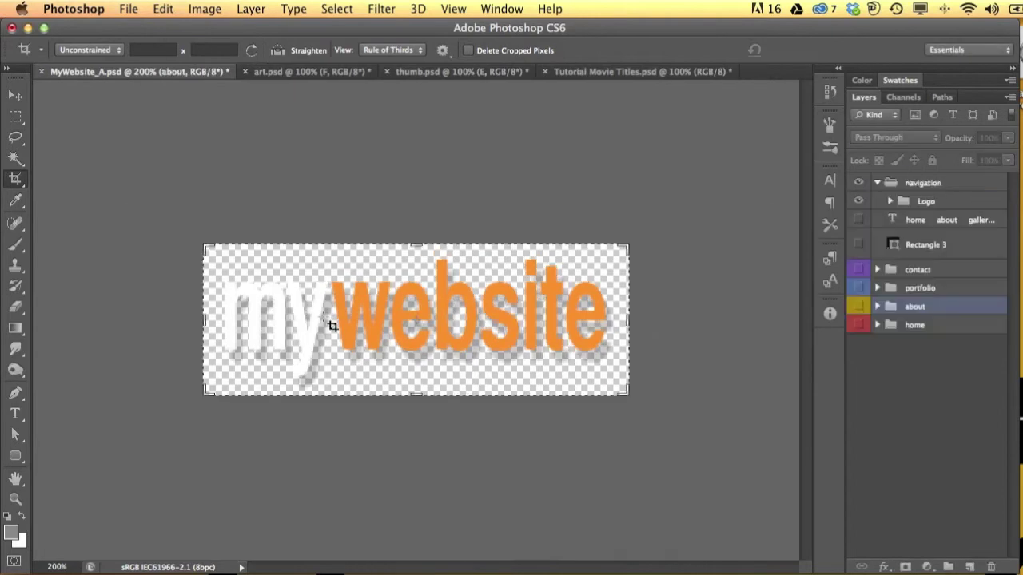
click(15, 97)
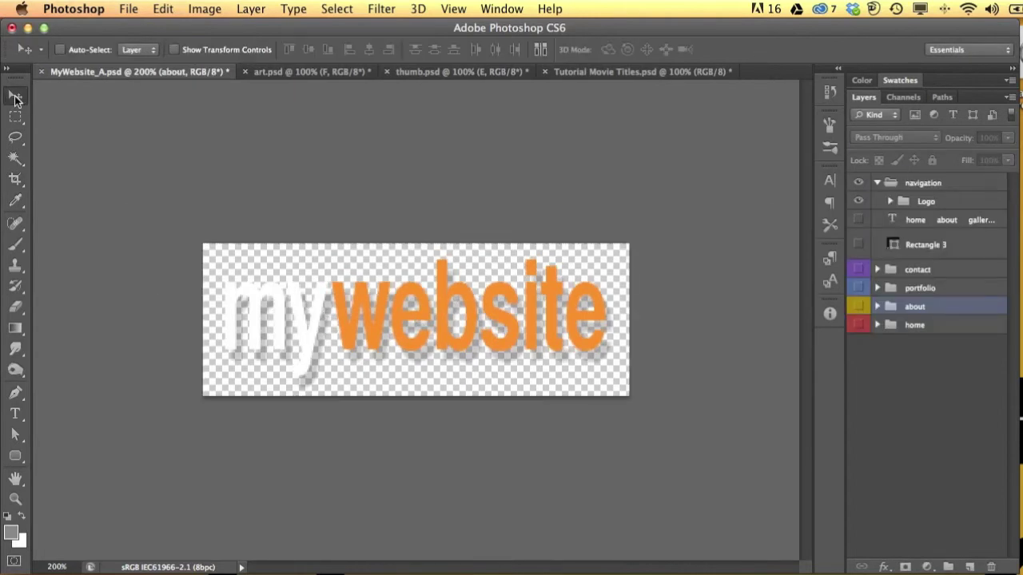
click(159, 10)
mouse_move(134, 12)
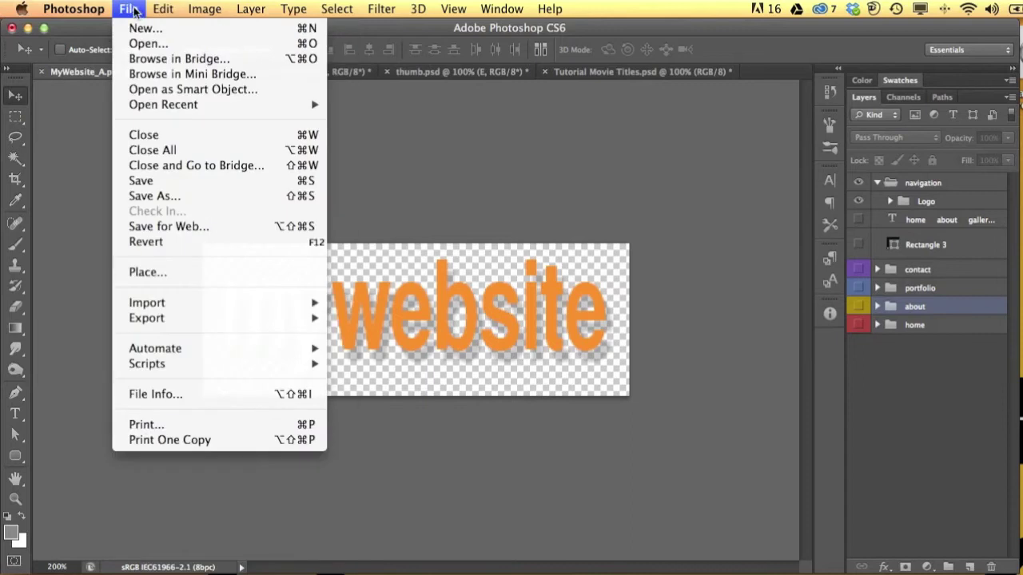
click(148, 226)
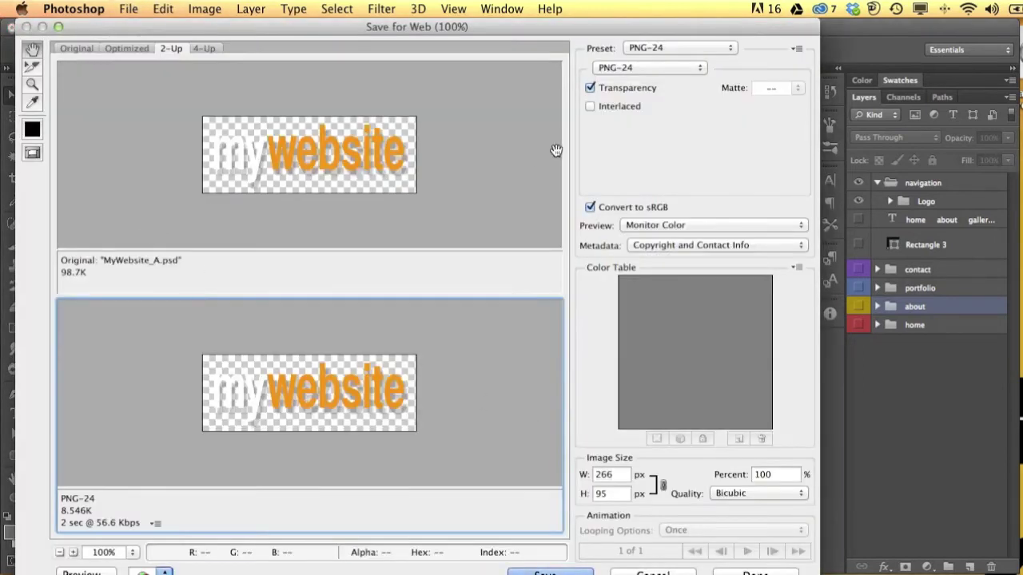
click(625, 70)
click(654, 148)
click(755, 572)
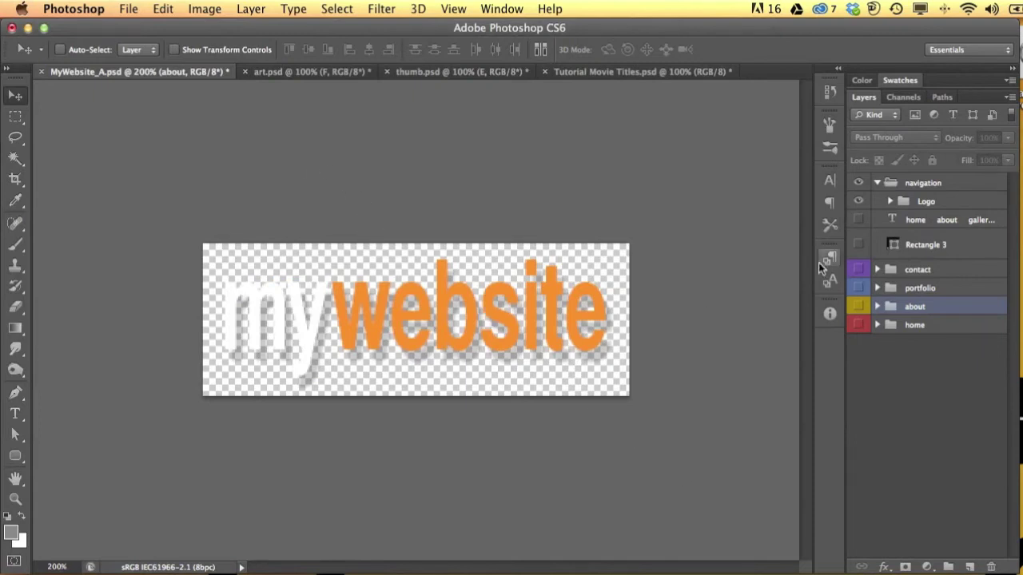
- Revert to the opening MyWebsite_A.psd history snapshot and zoom out to view the whole page
click(829, 91)
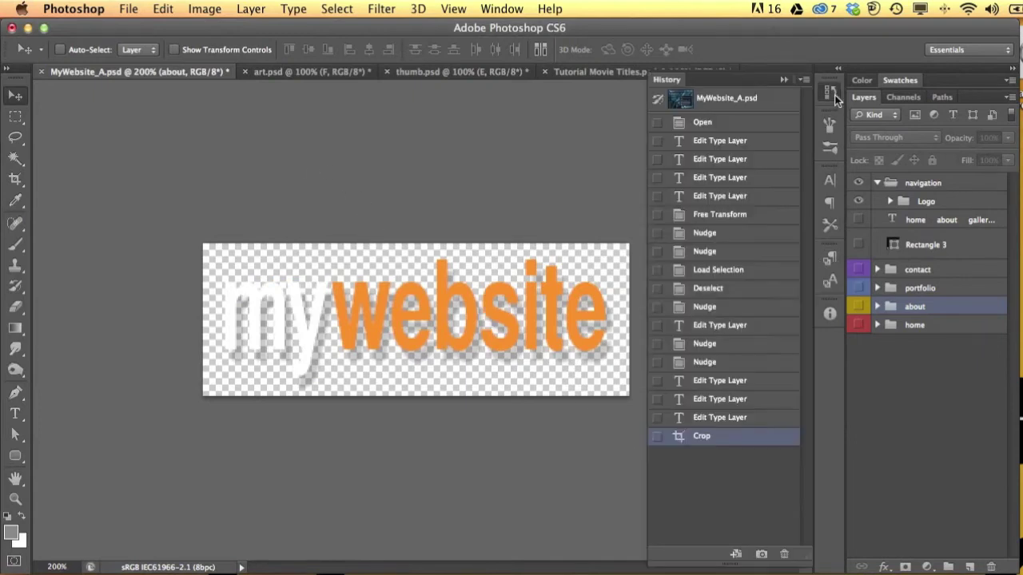
click(770, 100)
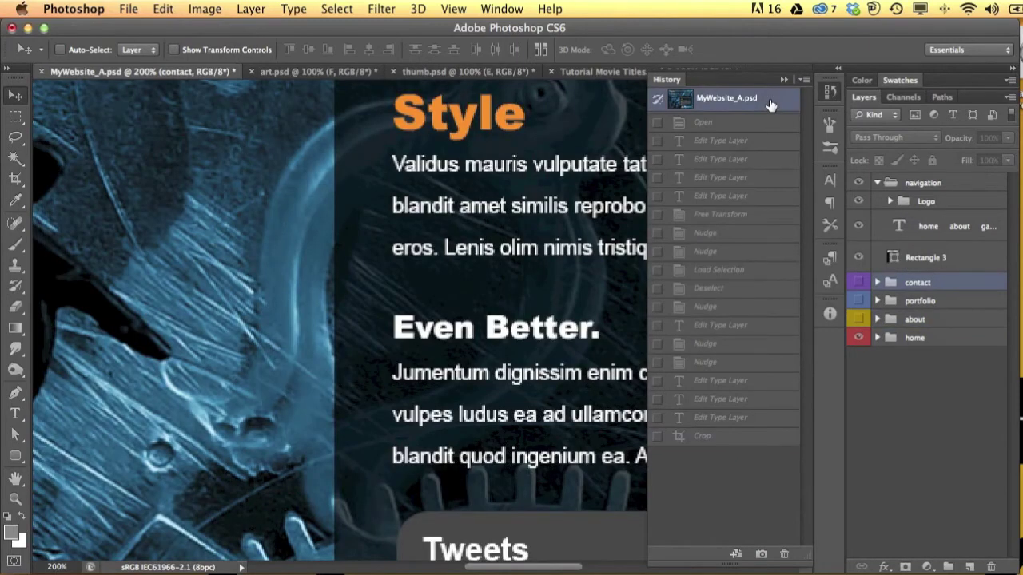
key(super+minus)
key(super+minus)
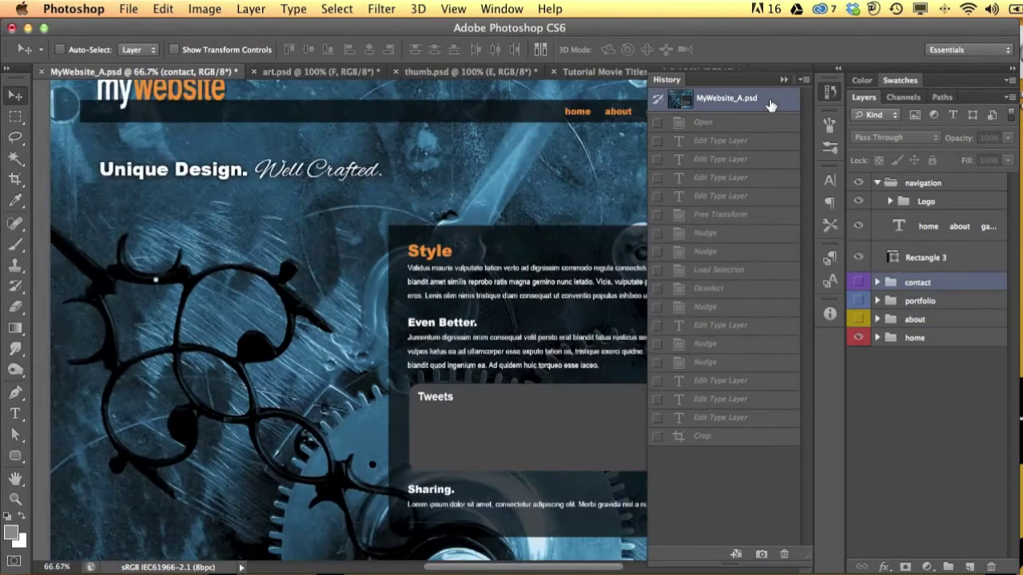
click(832, 95)
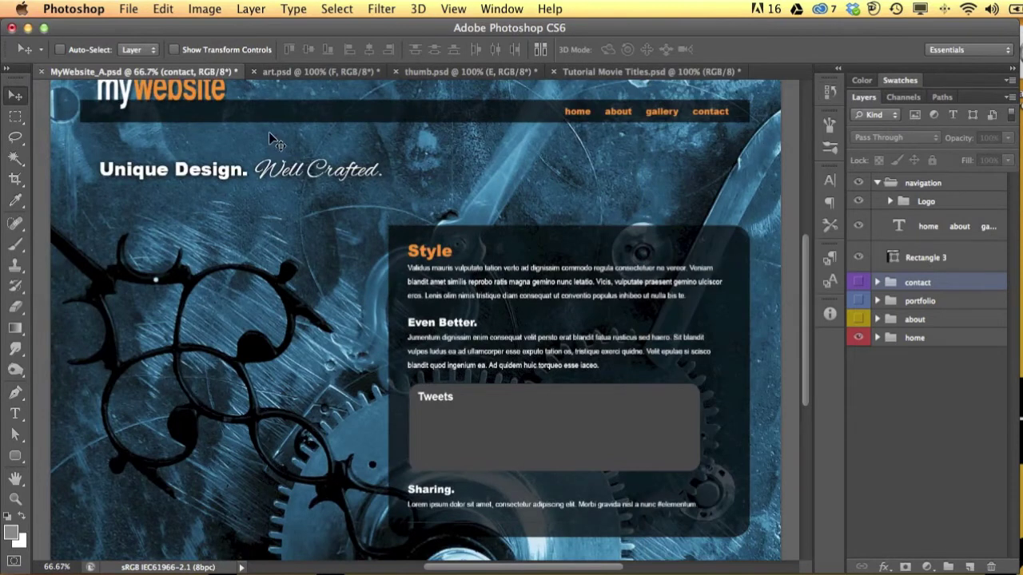
scroll(195, 169, up, 8)
scroll(195, 169, down, 8)
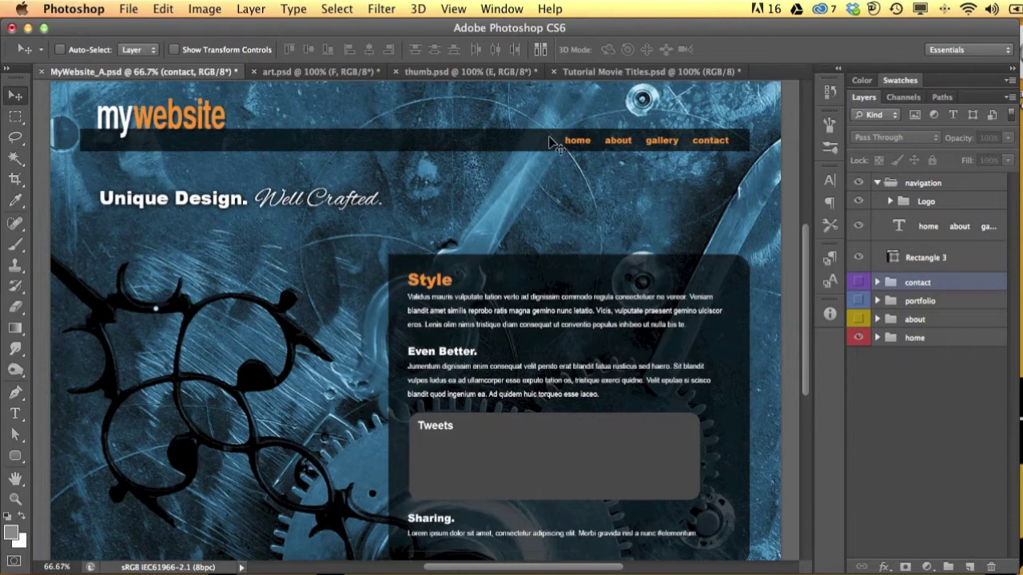
- Add a new Layer 36 above the navigation group and set the foreground colour to medium grey
click(877, 183)
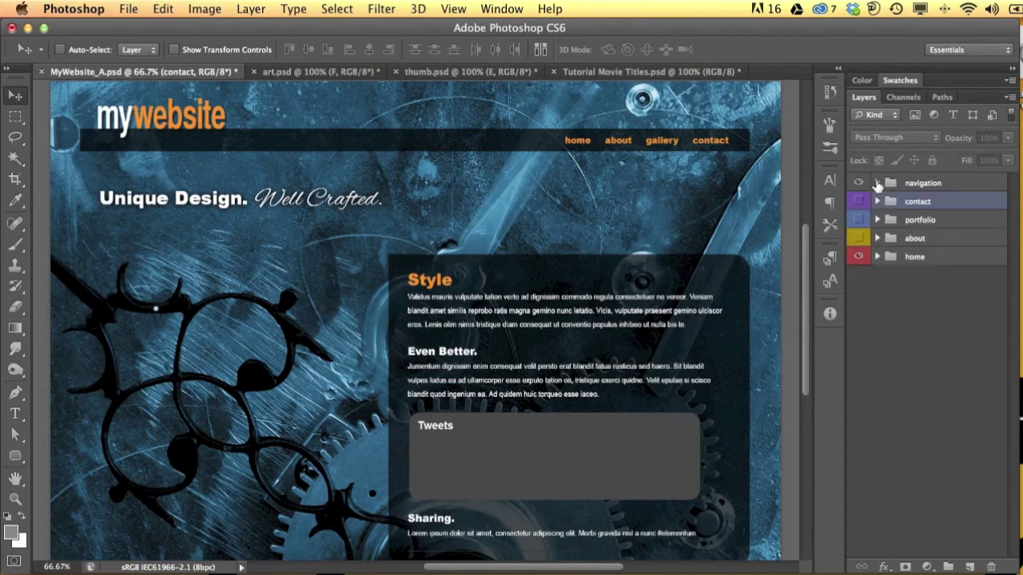
click(969, 186)
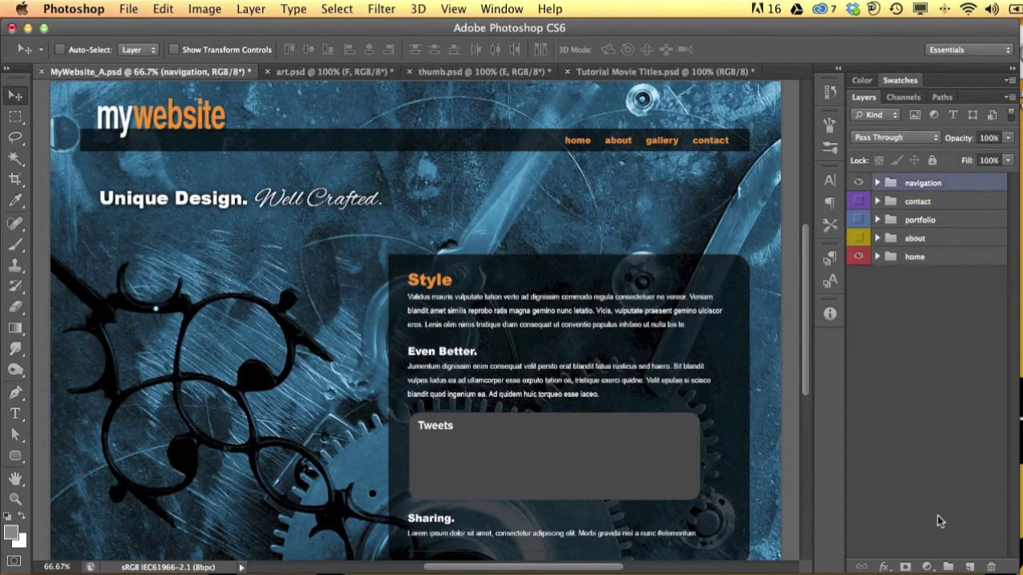
click(970, 568)
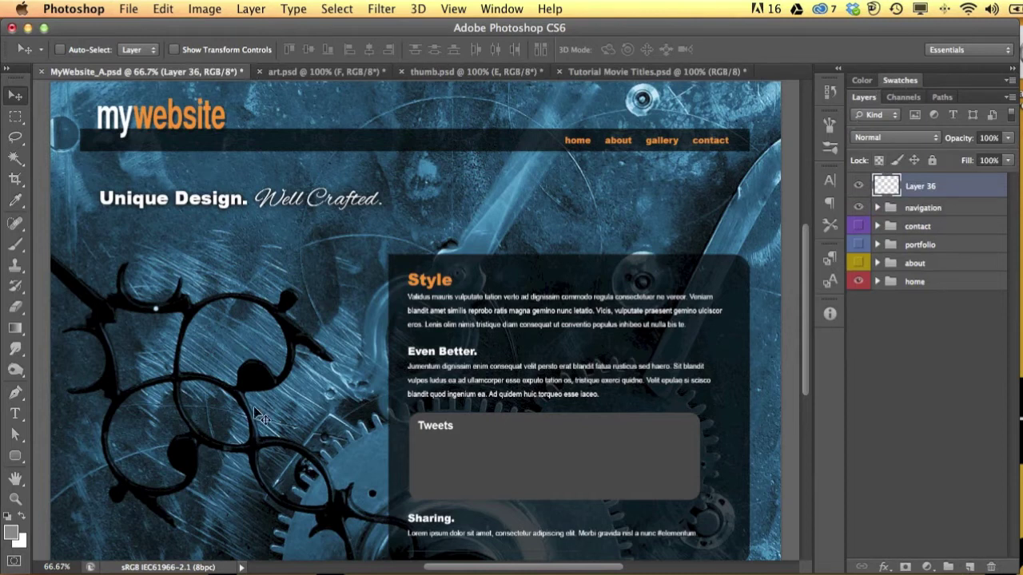
click(14, 537)
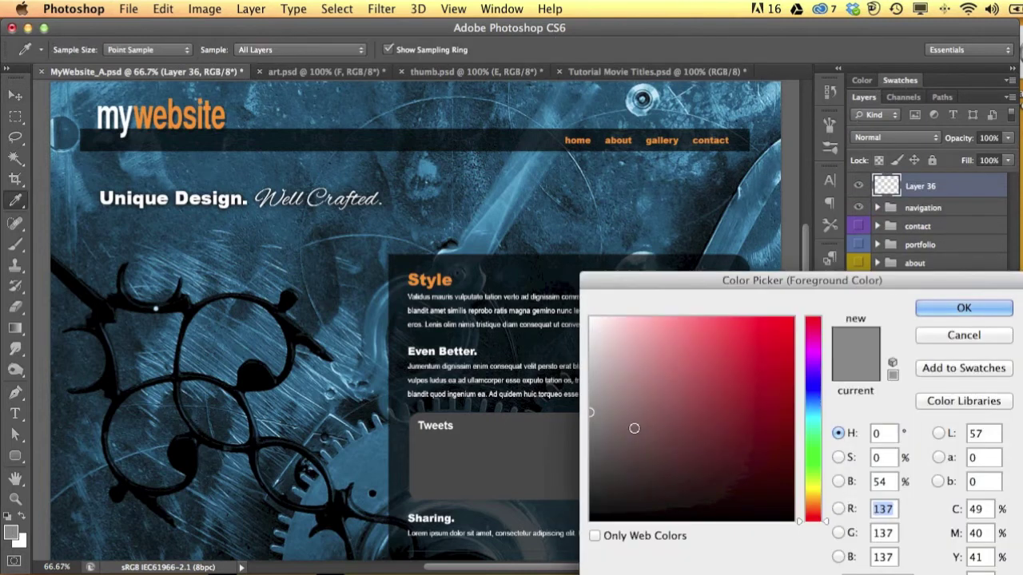
drag(632, 424, 575, 429)
click(975, 312)
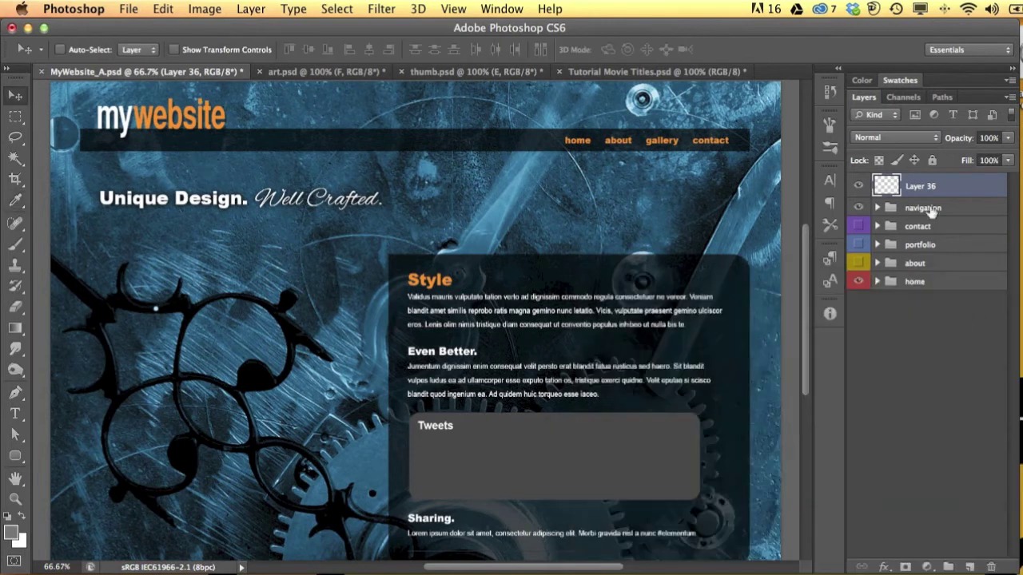
click(163, 9)
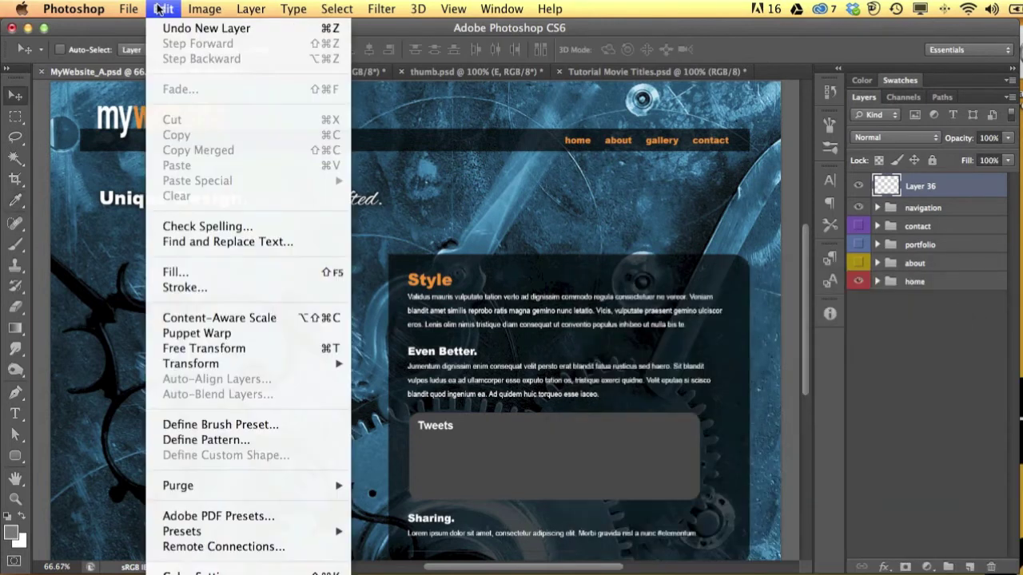
- Fill Layer 36 with the grey foreground colour and lower its opacity to 61%
click(176, 274)
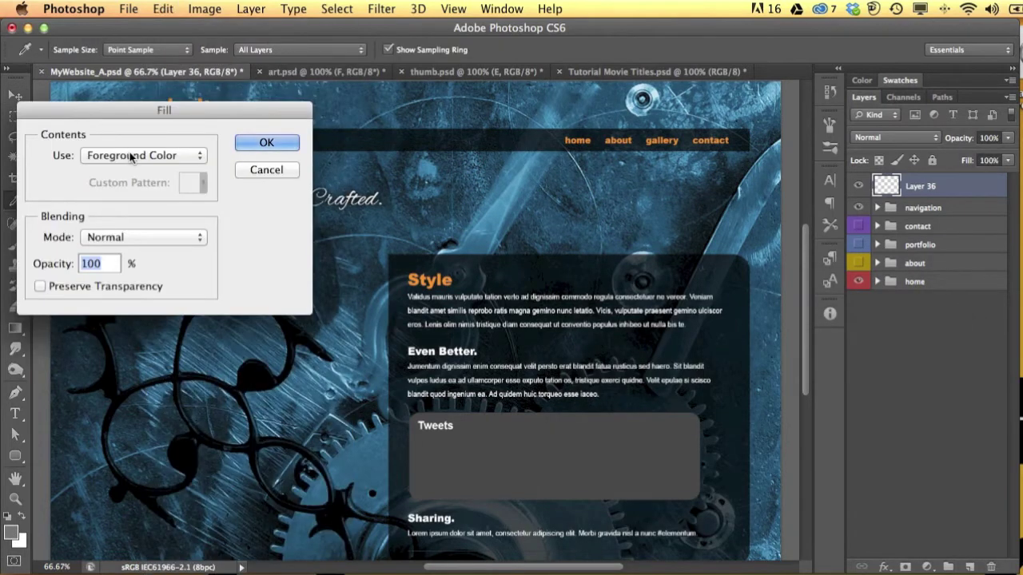
click(251, 143)
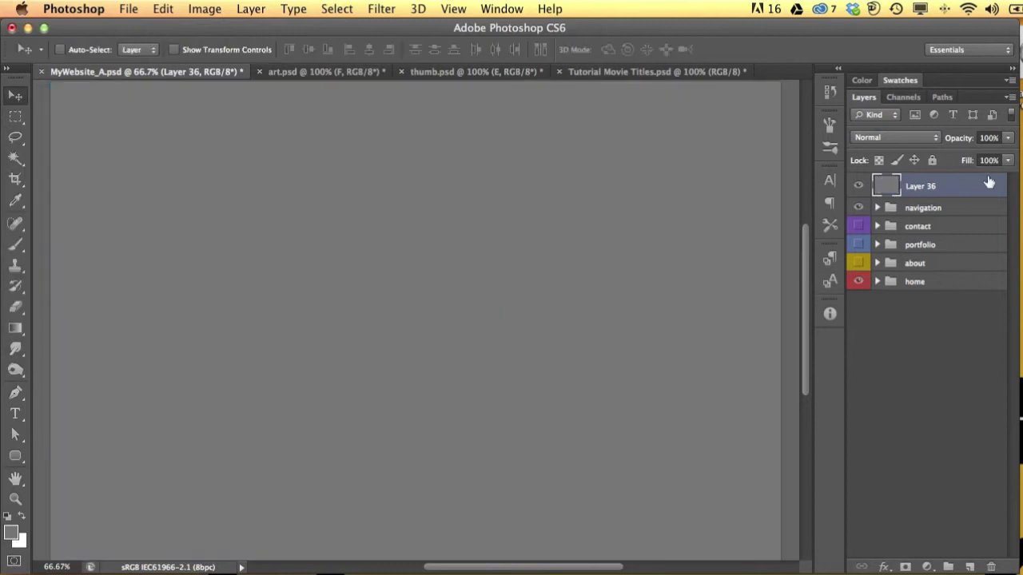
drag(963, 141, 947, 142)
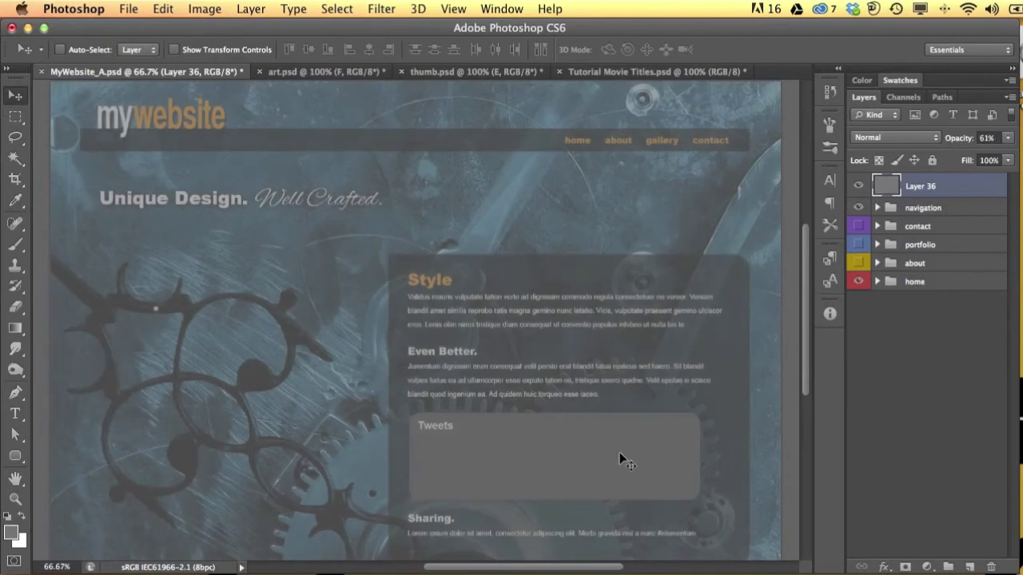
- Preview the mockup in Save for Web as a quality-53 JPEG (180.7K), cancel, then hide Layer 36
click(134, 9)
click(155, 225)
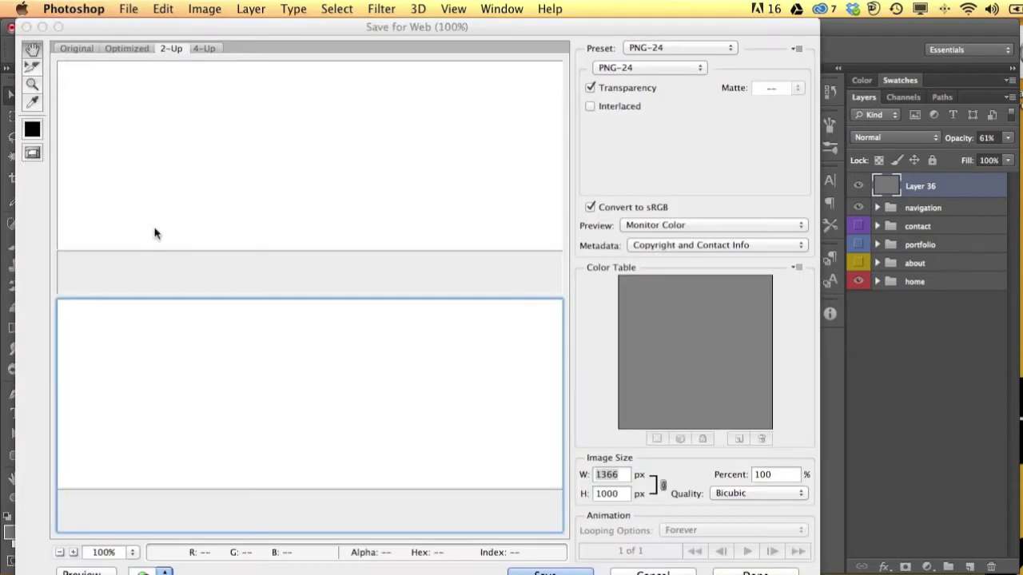
click(630, 68)
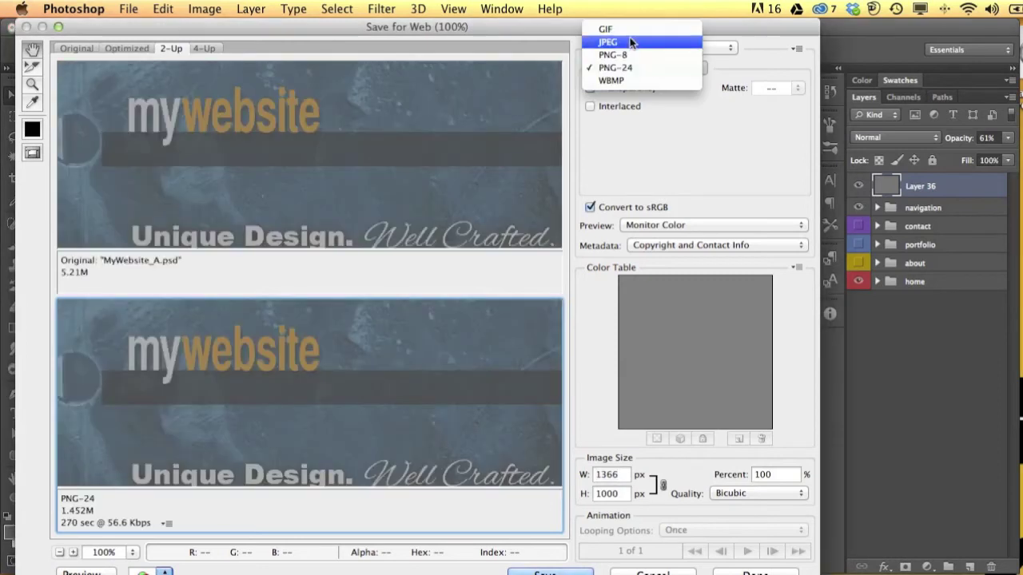
key(Escape)
click(649, 68)
click(614, 42)
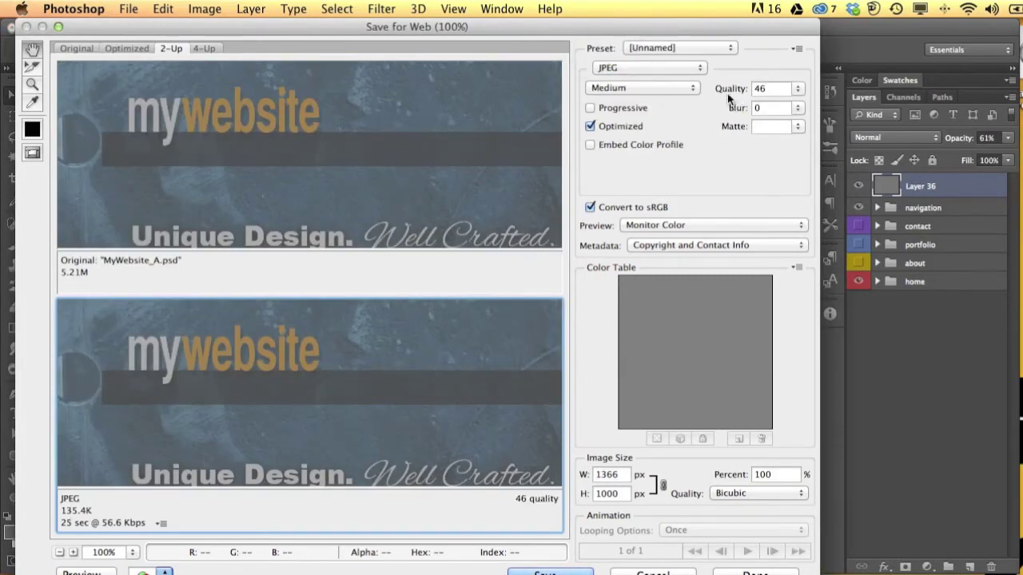
drag(728, 91, 732, 88)
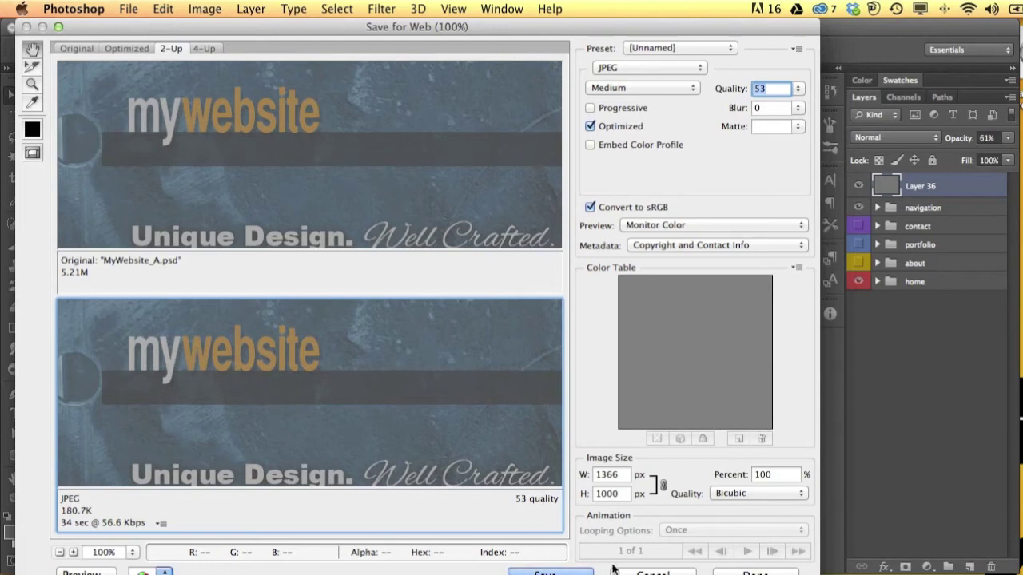
click(652, 572)
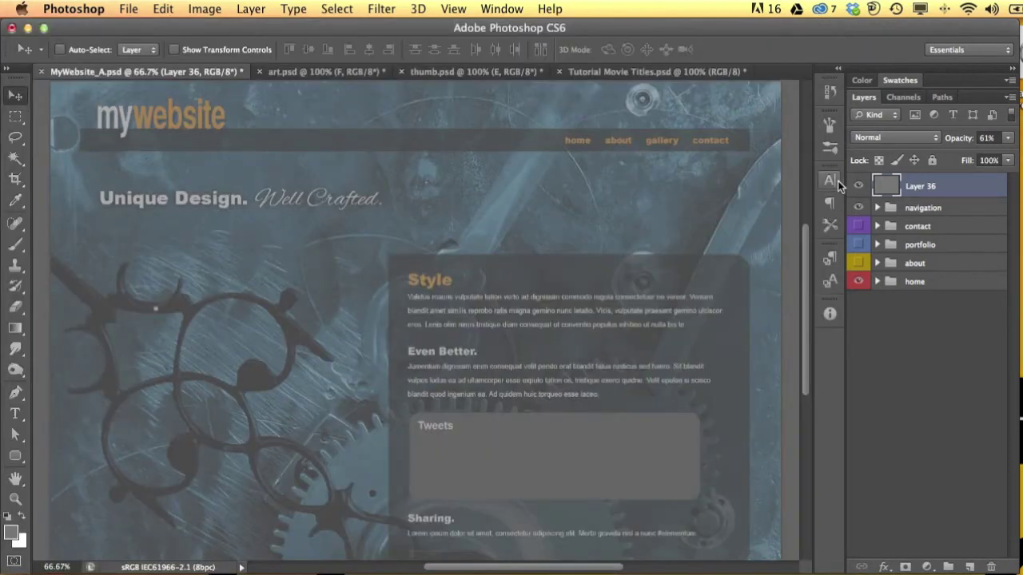
click(859, 187)
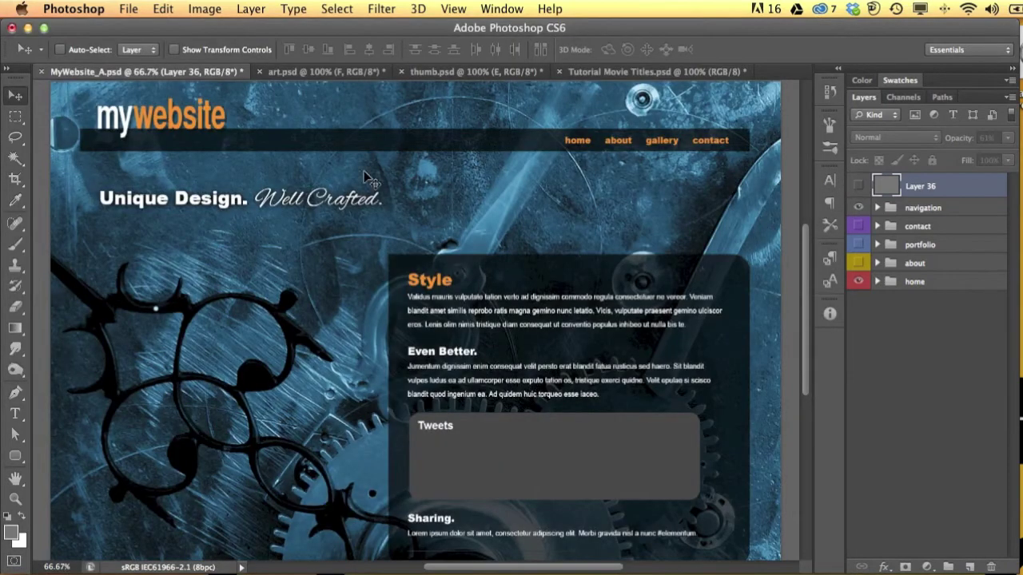
- In art.psd, hide layers A, B and C in turn to reveal the green valley photo
click(343, 72)
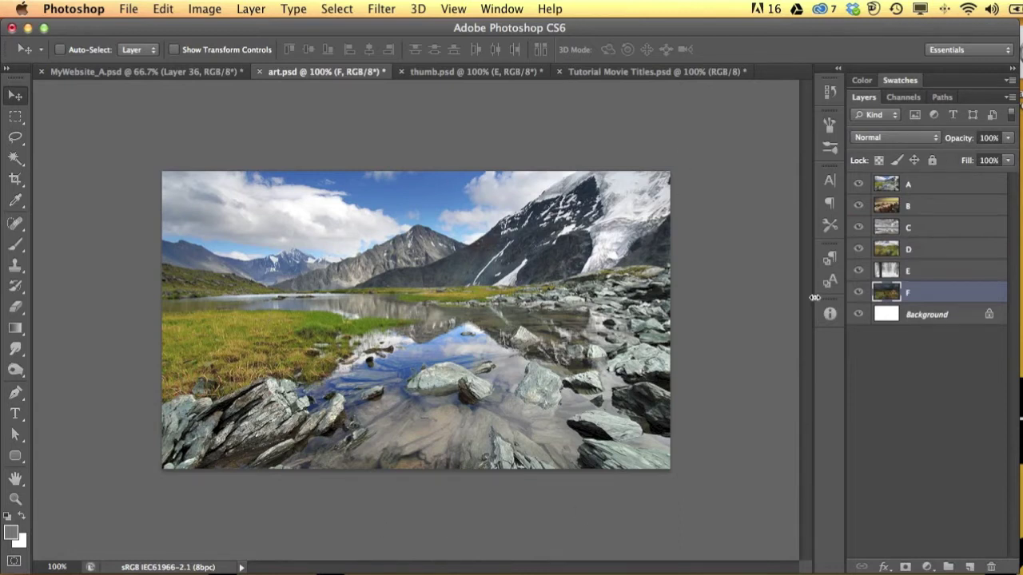
click(858, 185)
click(859, 206)
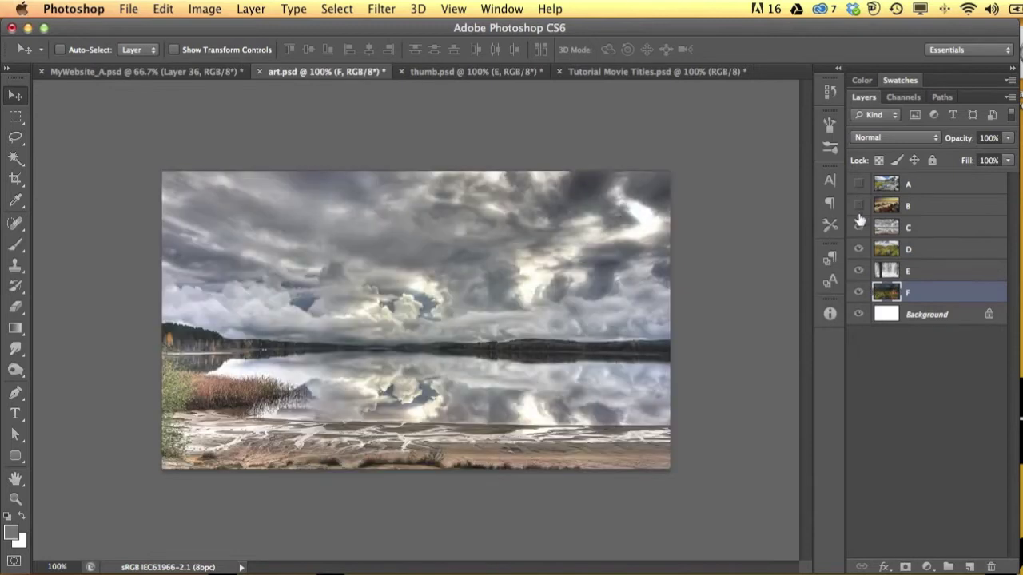
click(858, 228)
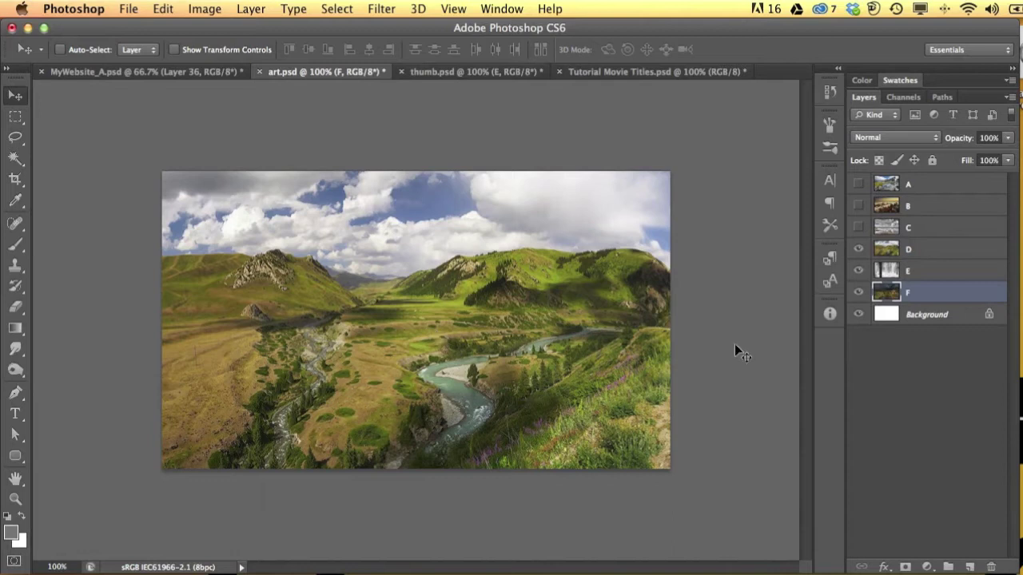
- Make layers C, B and A visible again
click(858, 228)
click(858, 206)
click(858, 184)
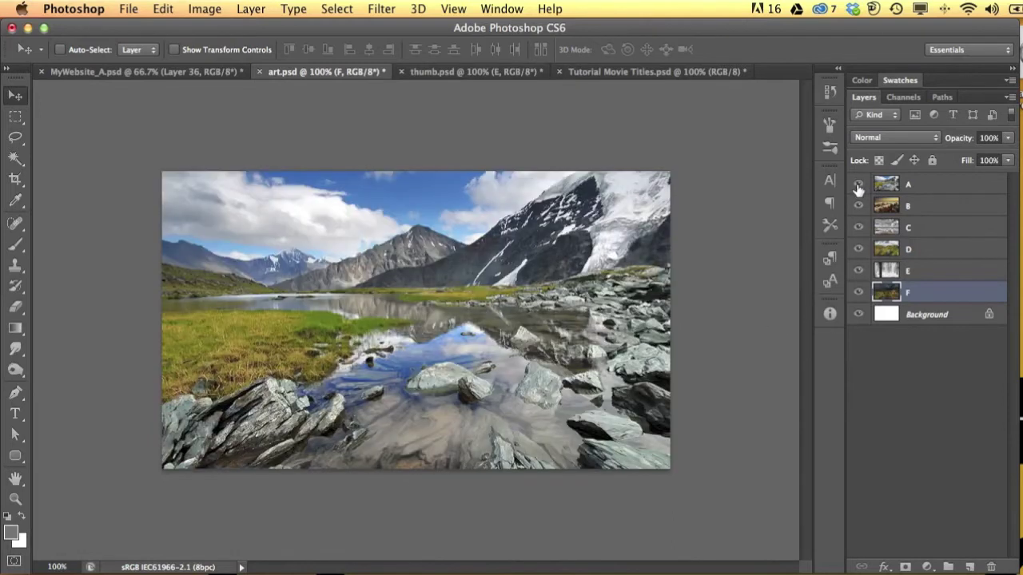
- In thumb.psd, show layer F and confirm in Image Size that the canvas is 100×100 px
click(452, 71)
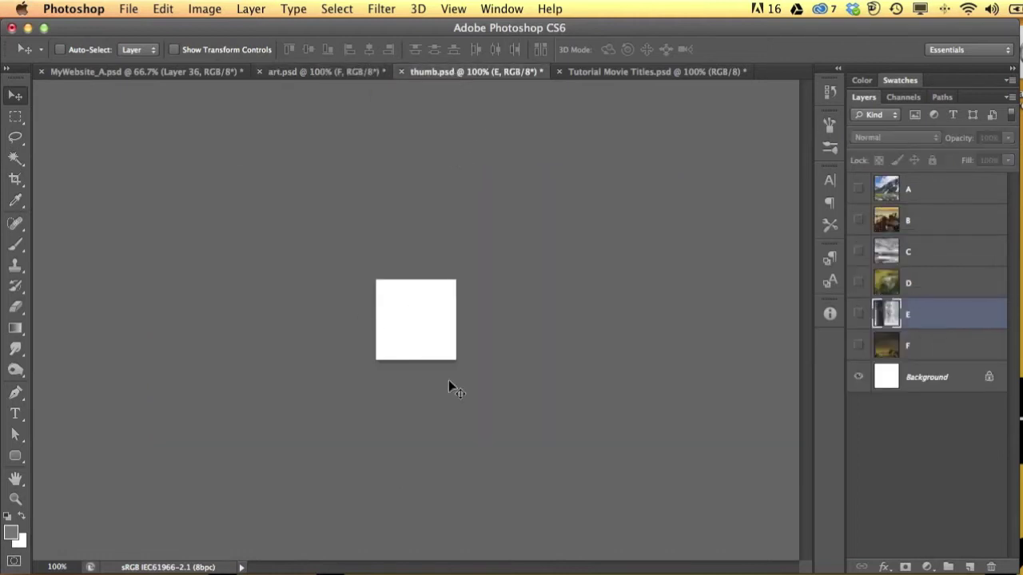
click(859, 347)
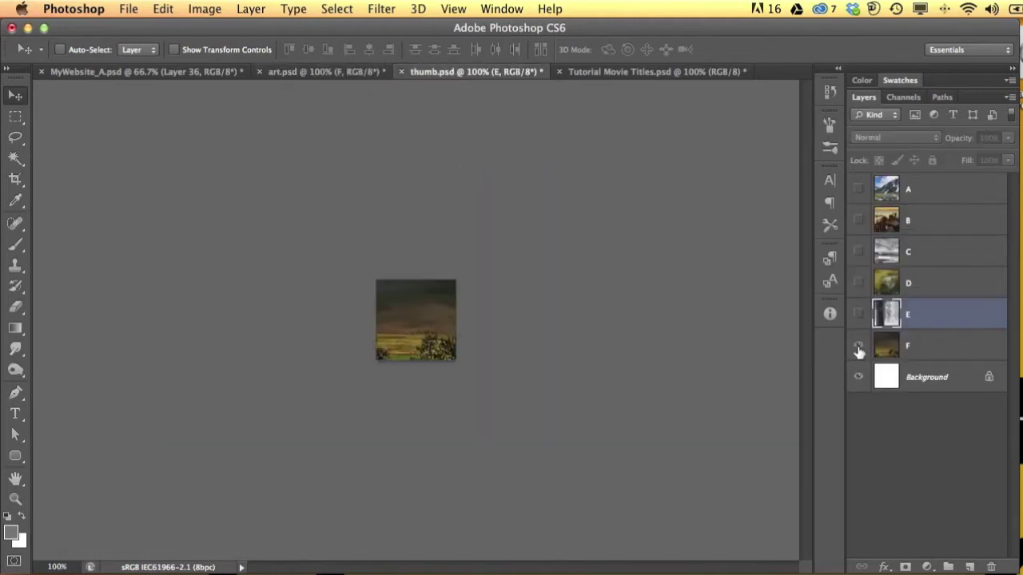
key(super+alt+i)
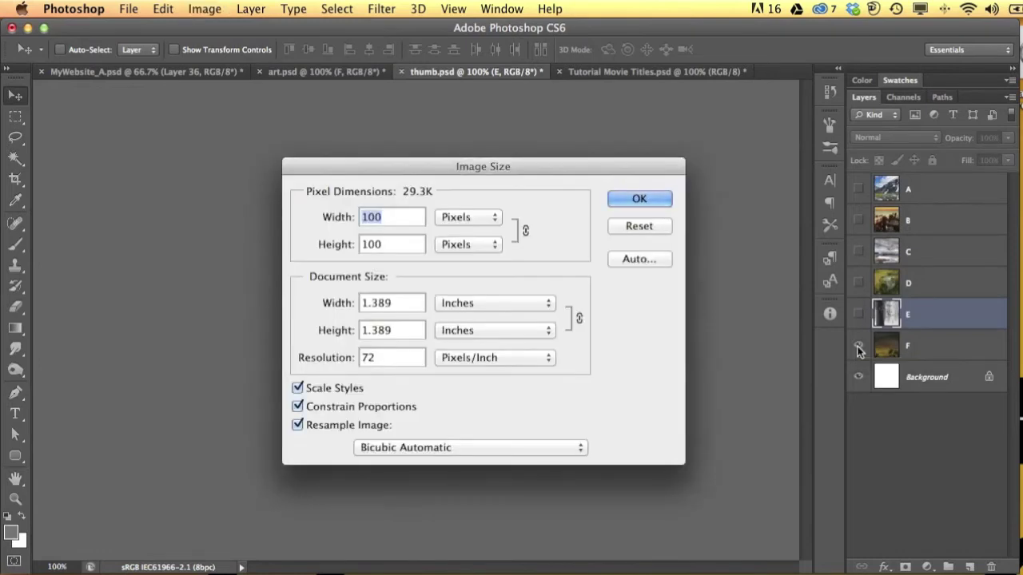
click(642, 228)
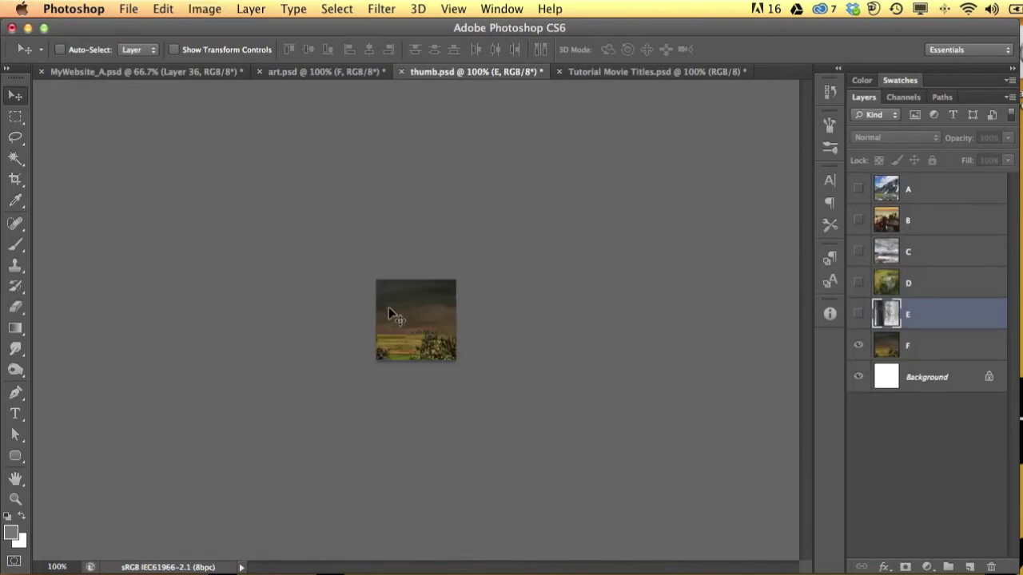
- Briefly show layers E, D and A, hide A, D, E and F again, and return to art.psd
click(858, 314)
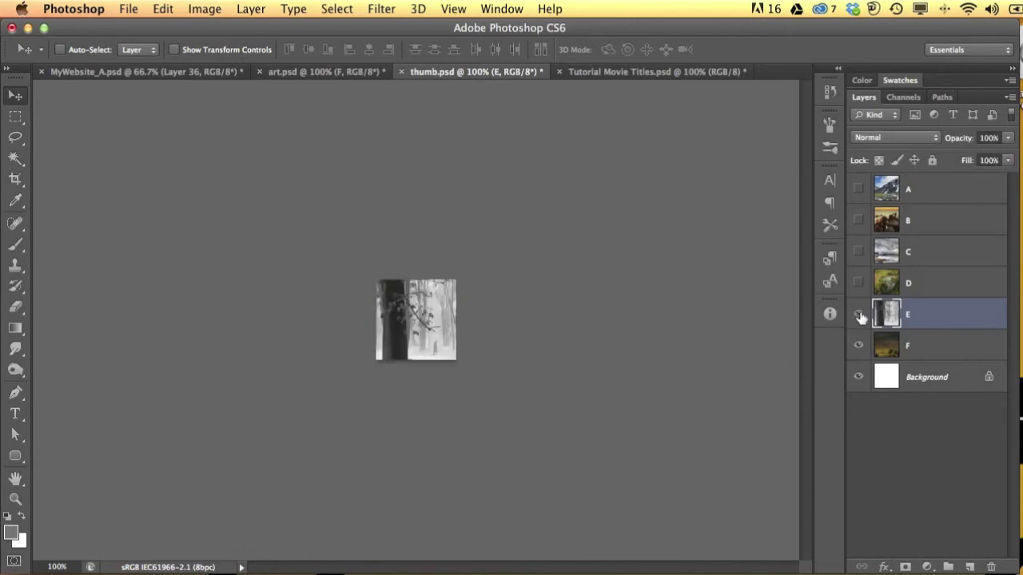
click(857, 284)
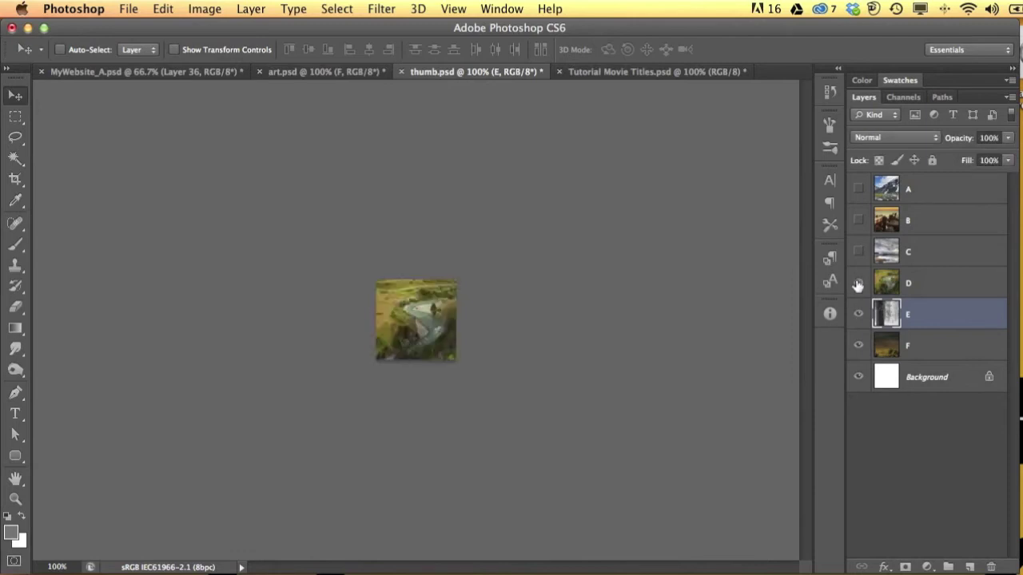
click(859, 190)
click(859, 190)
click(858, 283)
click(858, 314)
click(858, 345)
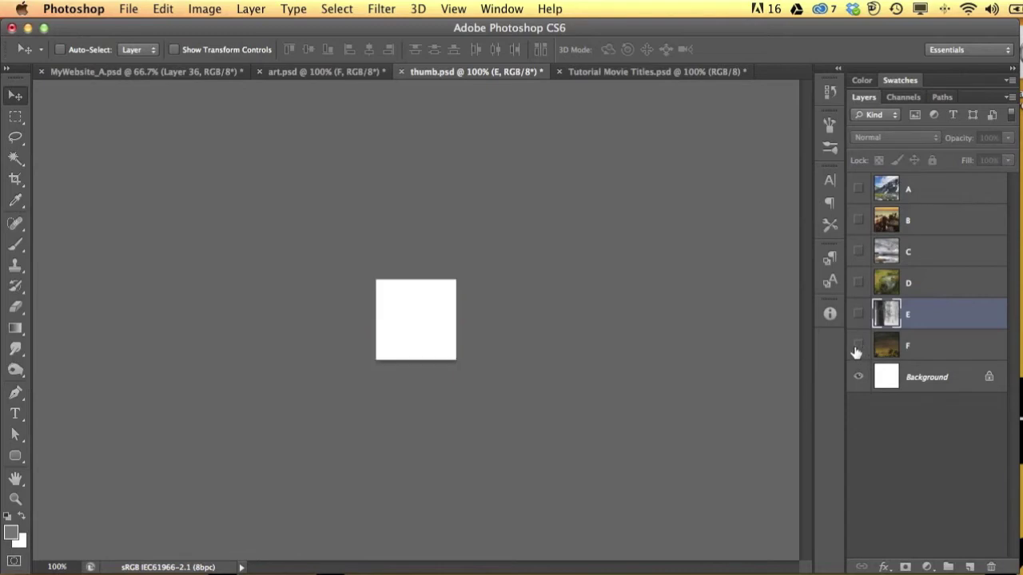
click(326, 72)
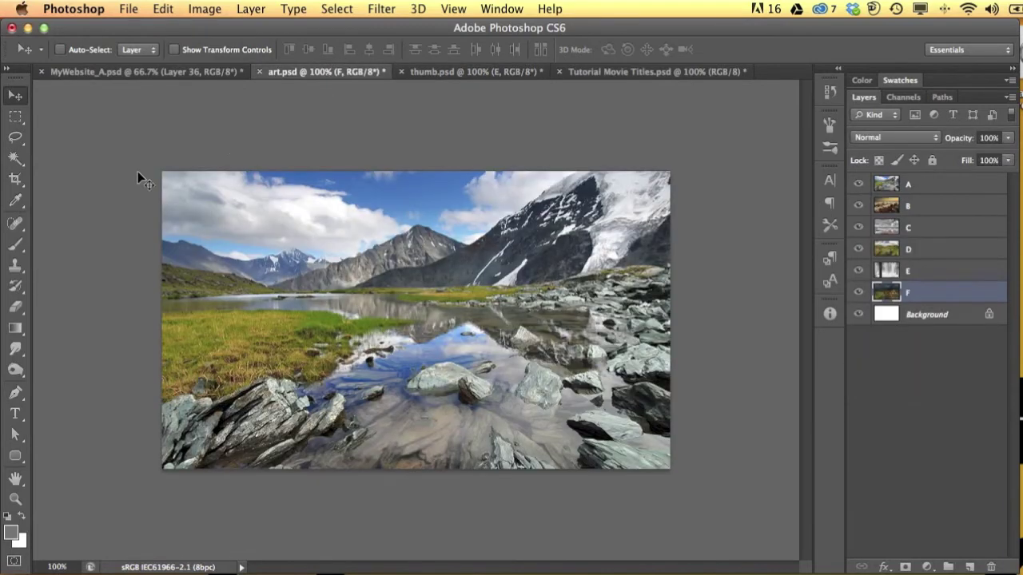
- Hide layers A–E in art.psd, select layer F's stormy house photo, and paste it into thumb.psd
drag(859, 272, 858, 200)
click(858, 185)
super+click(887, 294)
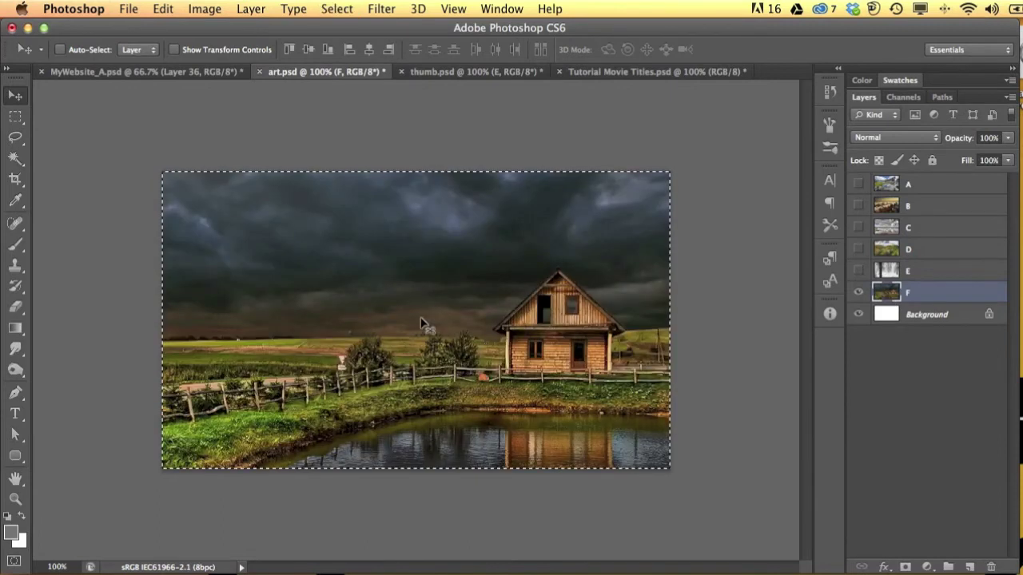
click(428, 71)
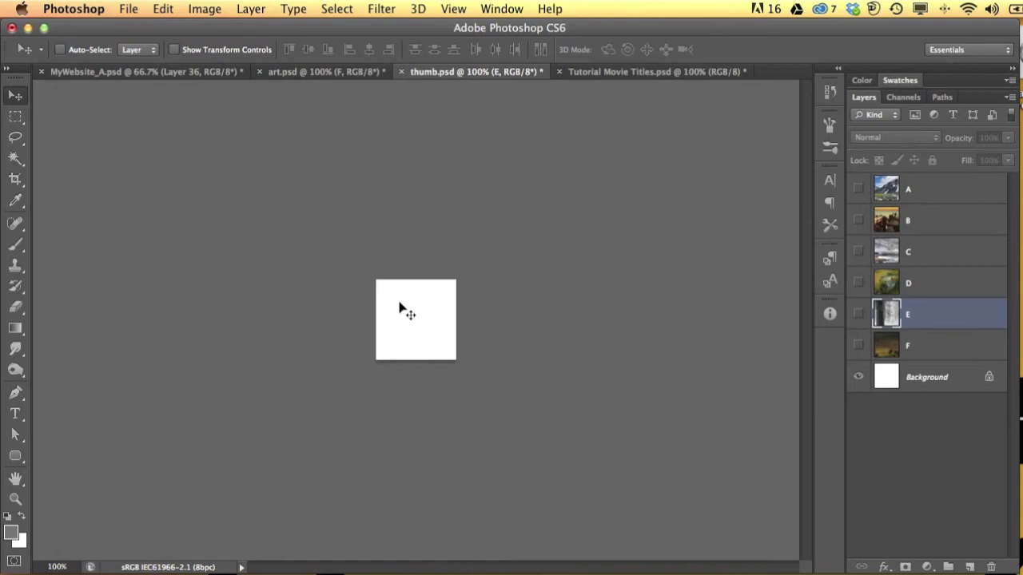
key(super+v)
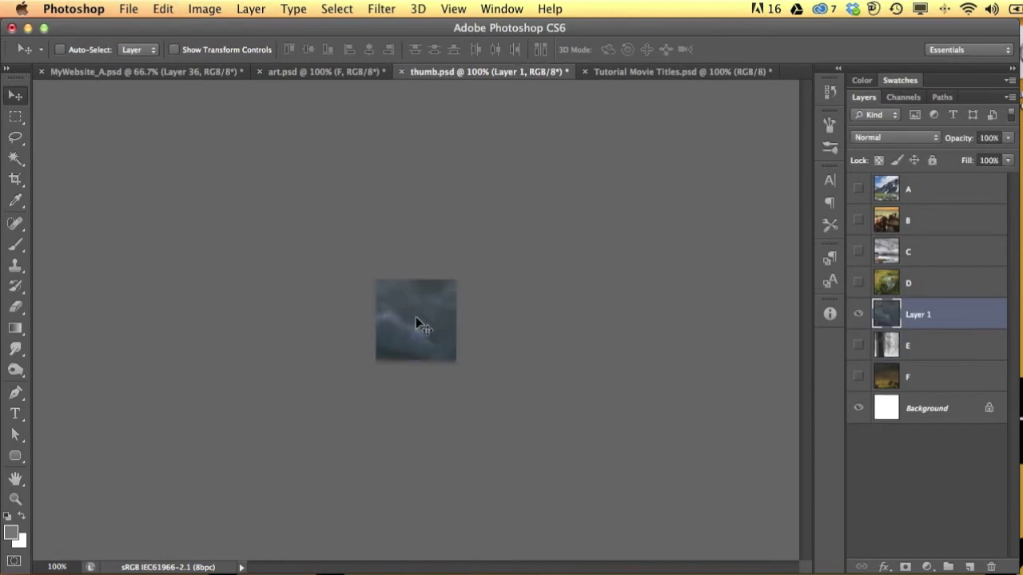
- Position Layer 1 and scale it to about 57.6% so the house fills the thumbnail
drag(418, 325, 194, 228)
drag(417, 309, 378, 328)
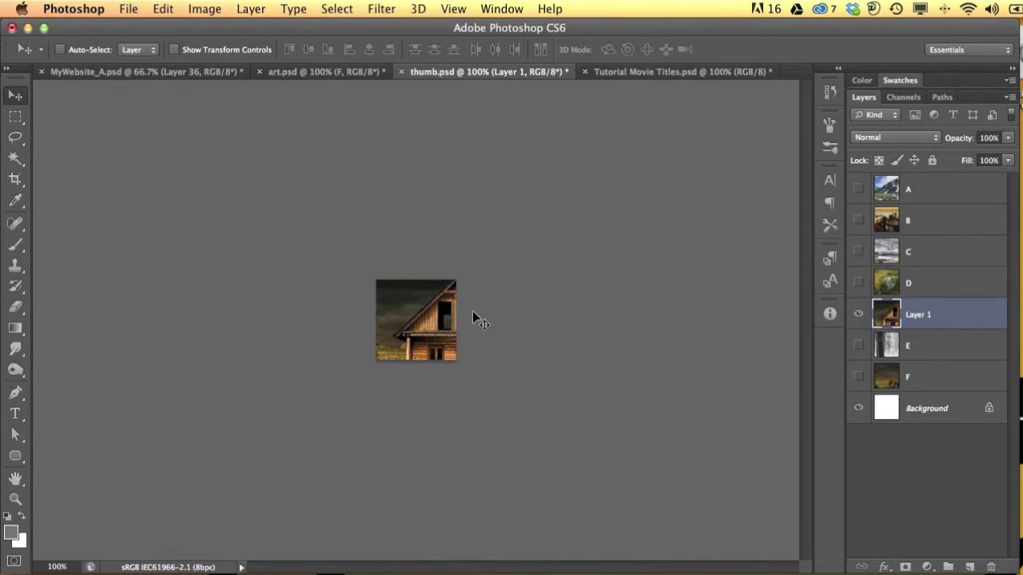
key(super+t)
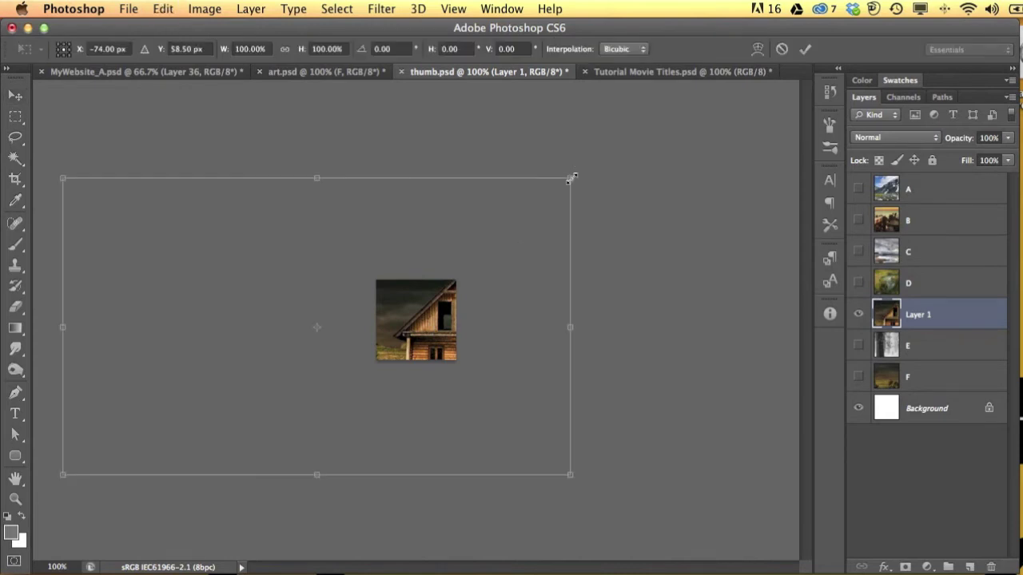
drag(569, 180, 359, 299)
drag(262, 392, 392, 328)
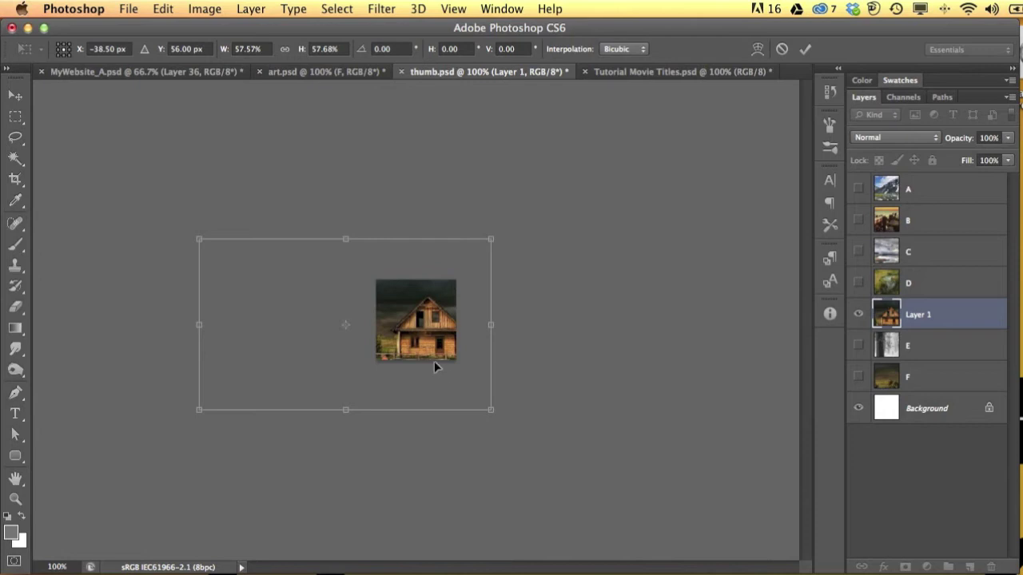
key(Return)
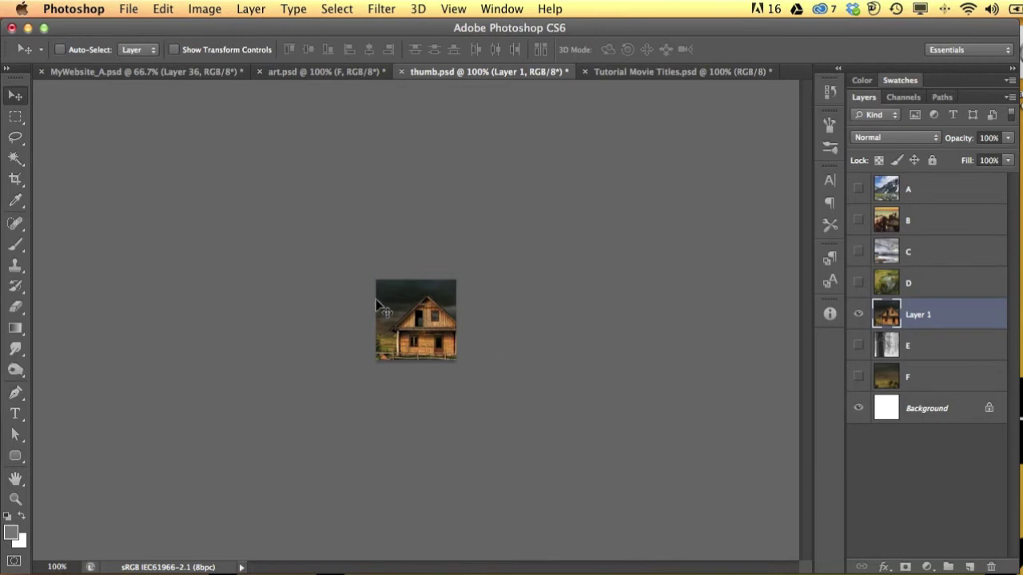
- Deselect everything in art.psd, leaving the menus closed without choosing a command
click(326, 74)
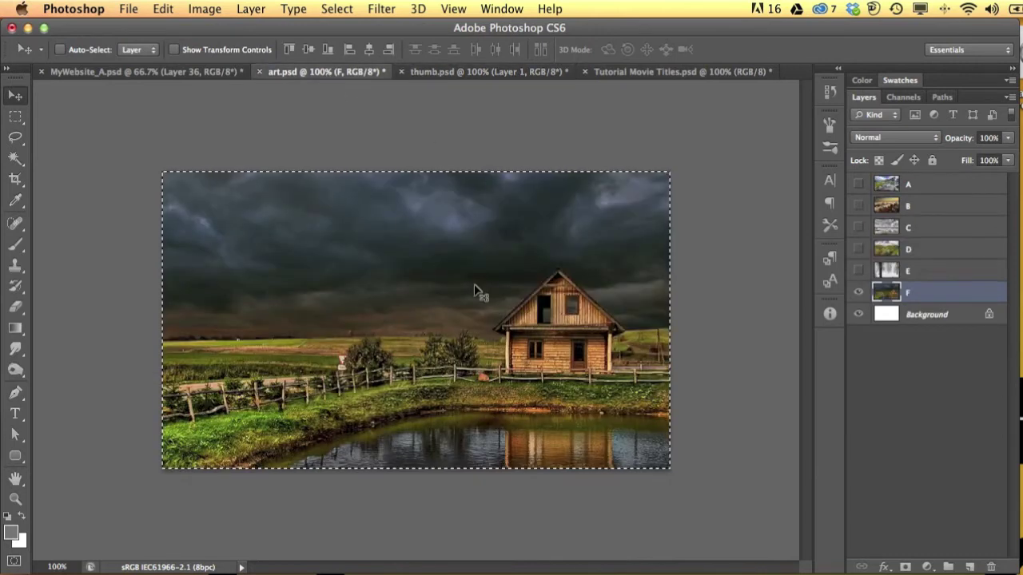
click(463, 74)
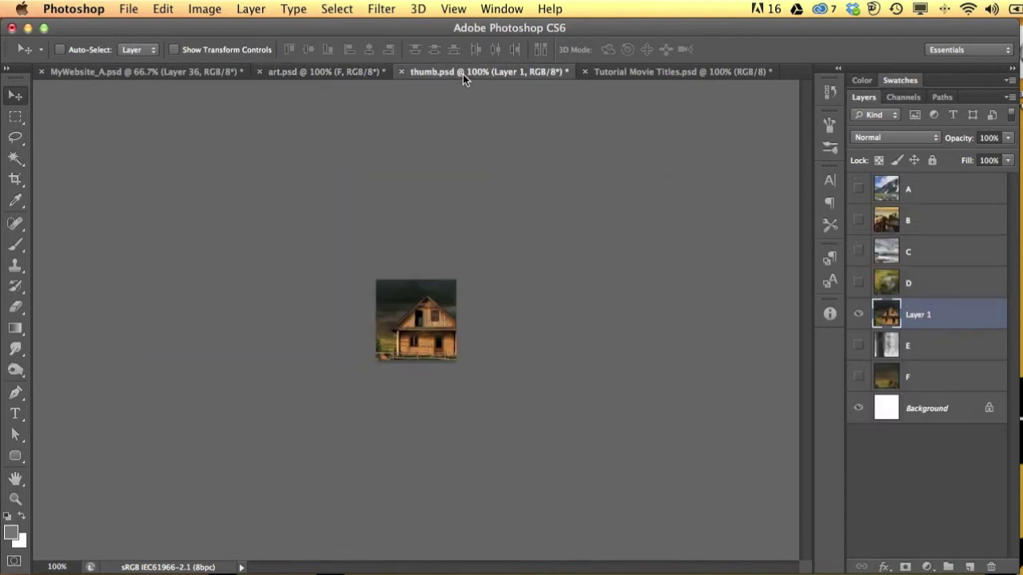
click(324, 74)
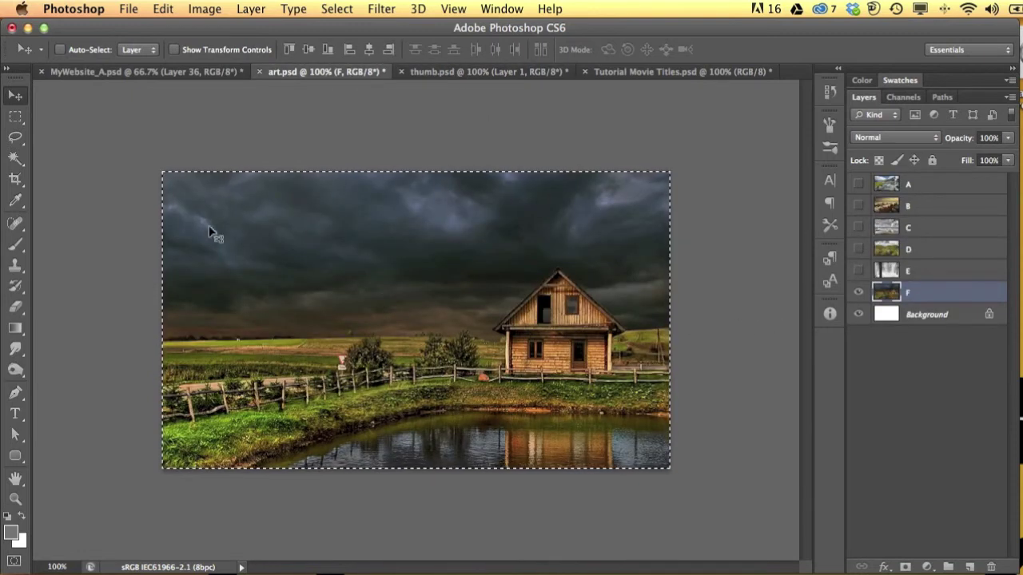
key(super+d)
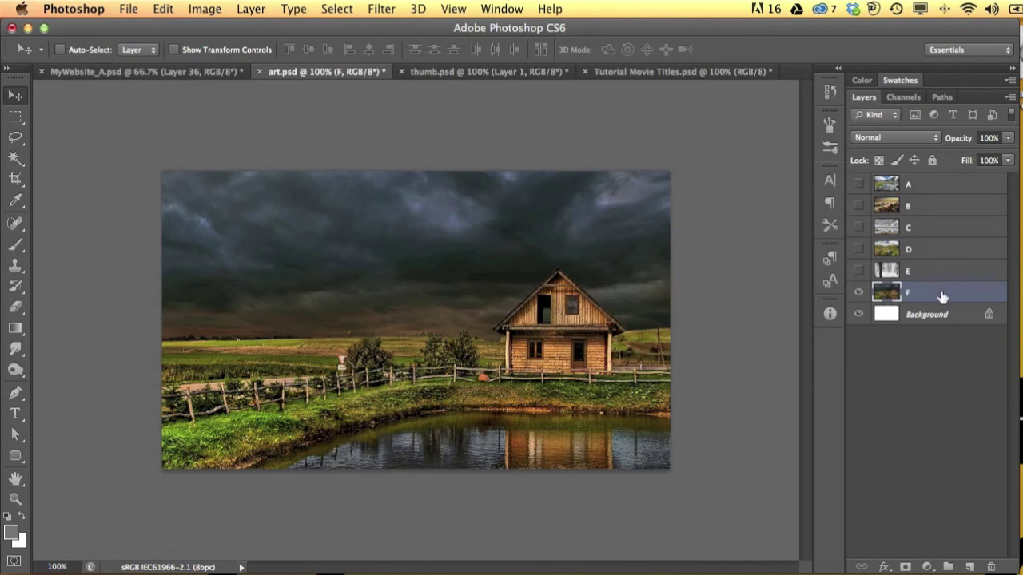
click(163, 8)
mouse_move(182, 364)
mouse_move(128, 9)
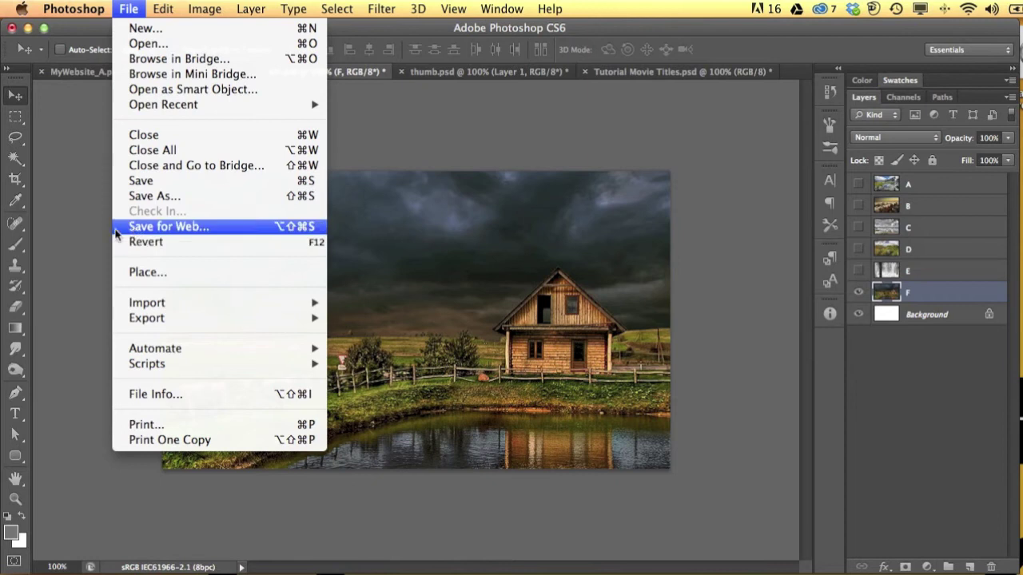
click(106, 237)
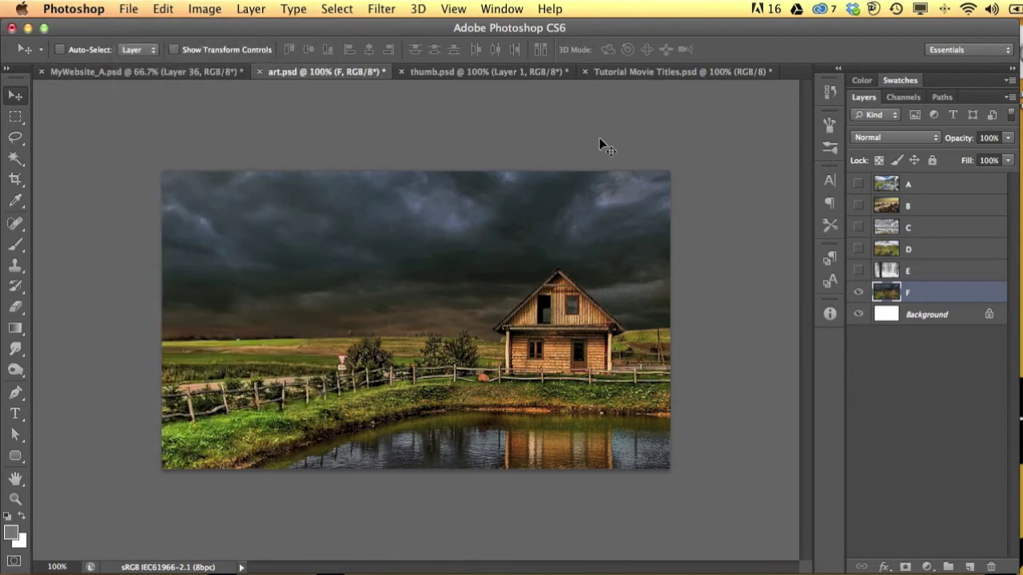
- Make layers D, C and B visible in thumb.psd, then return to art.psd
click(474, 70)
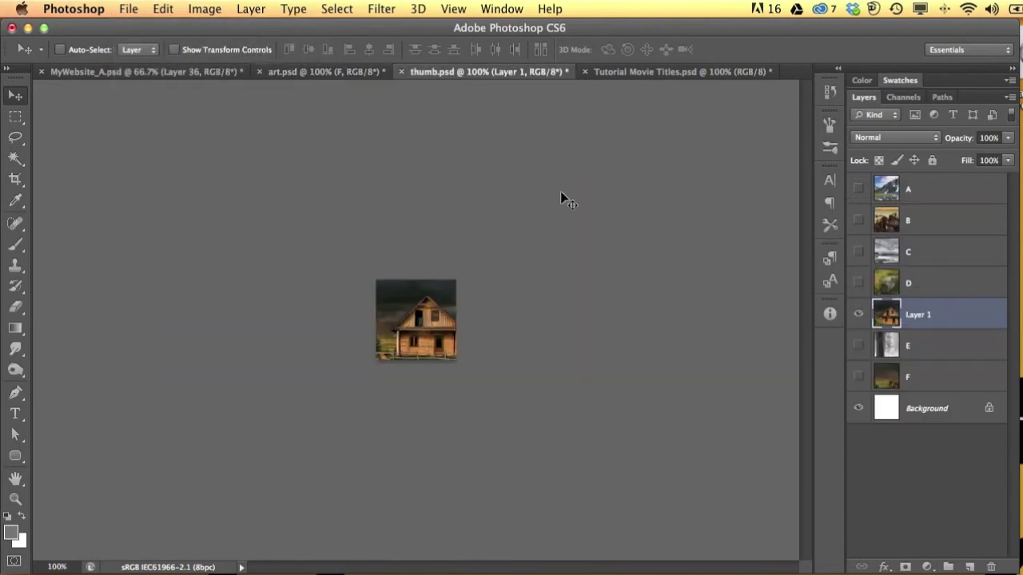
click(858, 282)
click(859, 250)
click(858, 220)
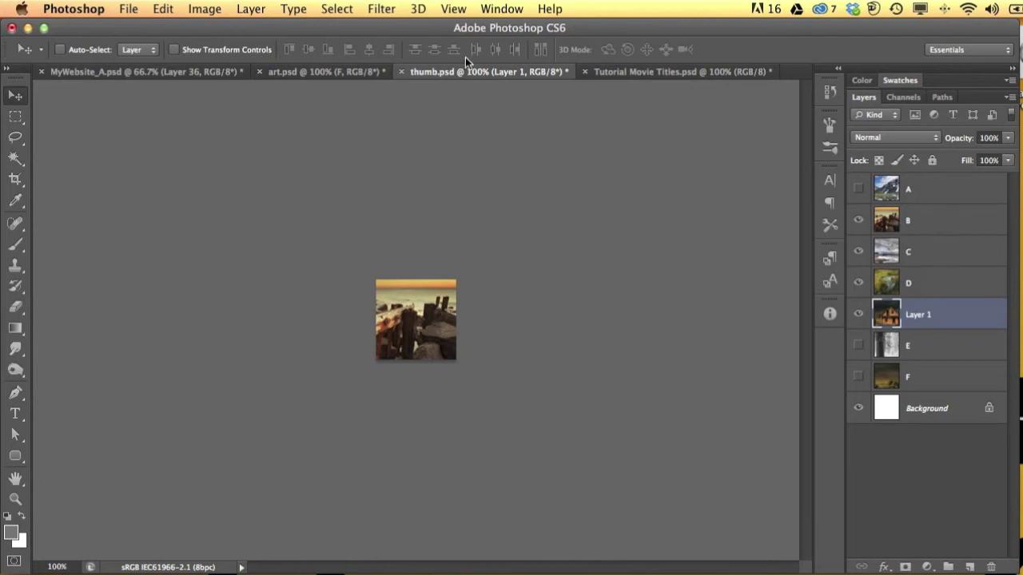
click(340, 71)
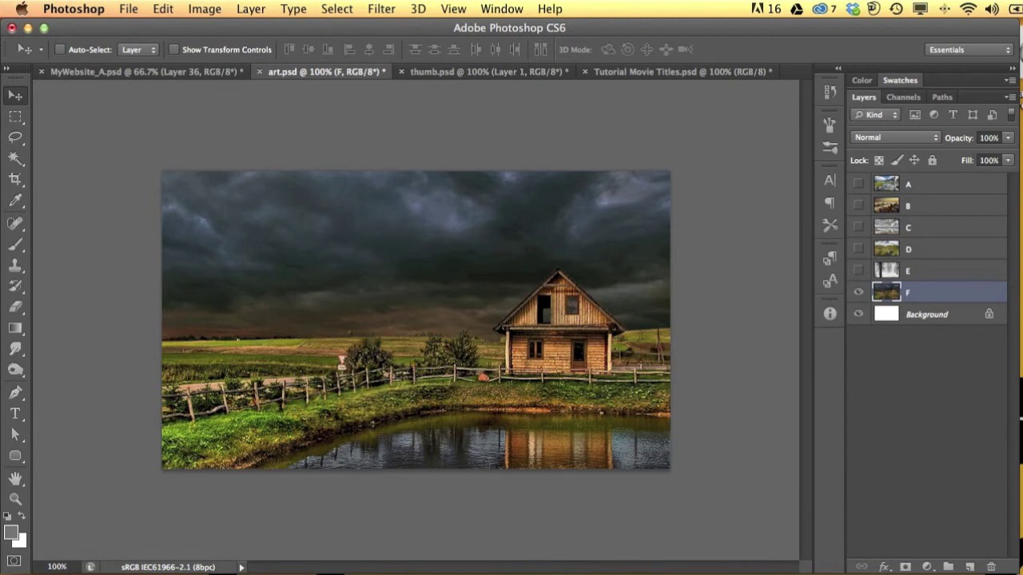
- Hide Photoshop so the Finder desktop is showing
key(super+Tab)
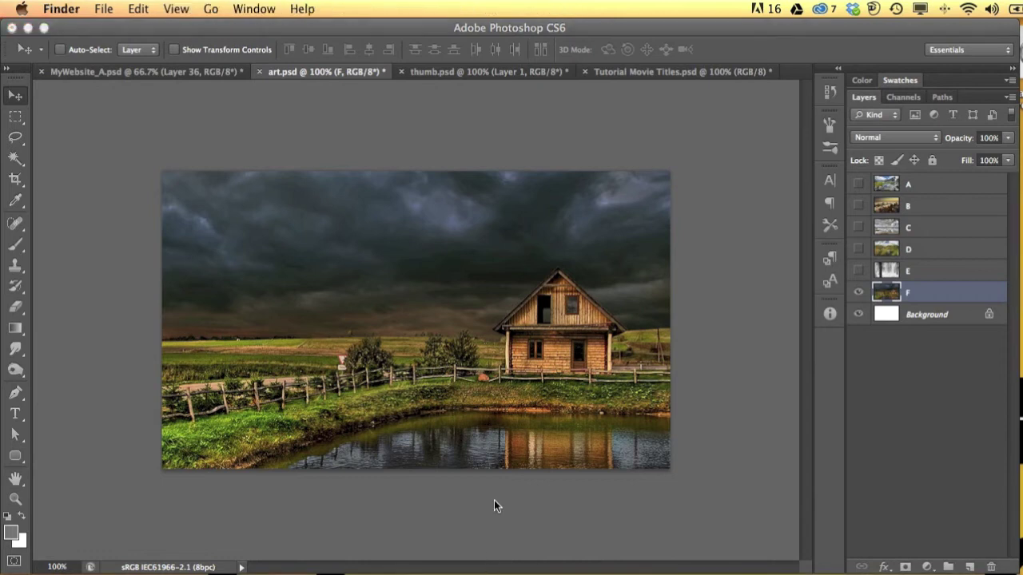
key(super+Tab)
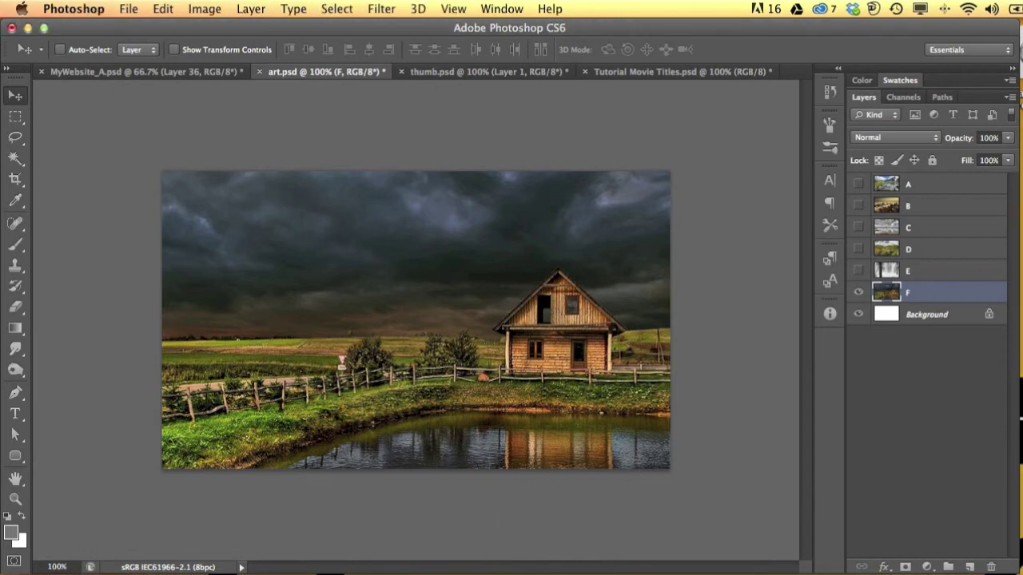
key(super+h)
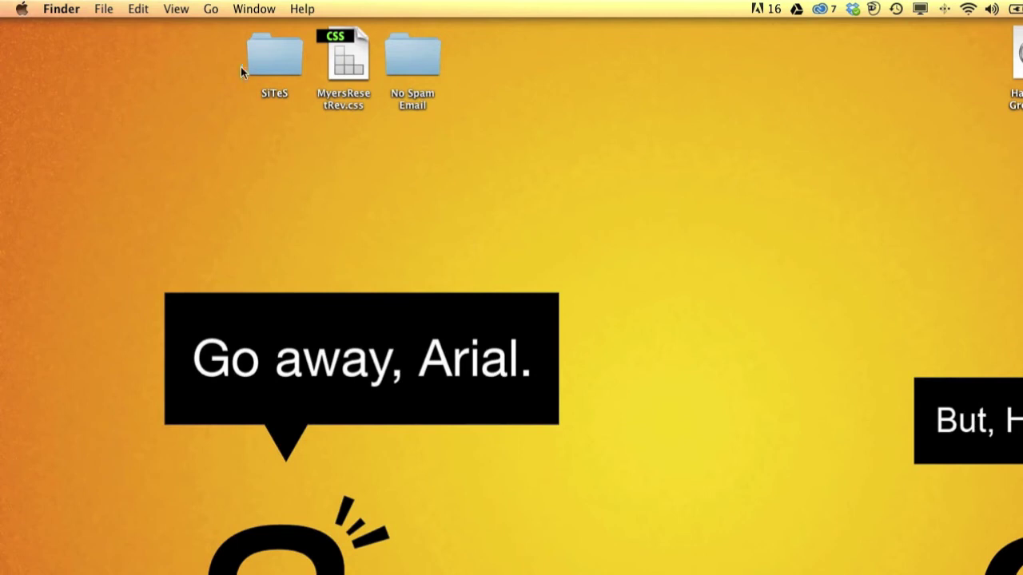
- Open SiTeS > Art2M, expand the images folder, and Quick Look art_A_thumb.jpg
double_click(280, 60)
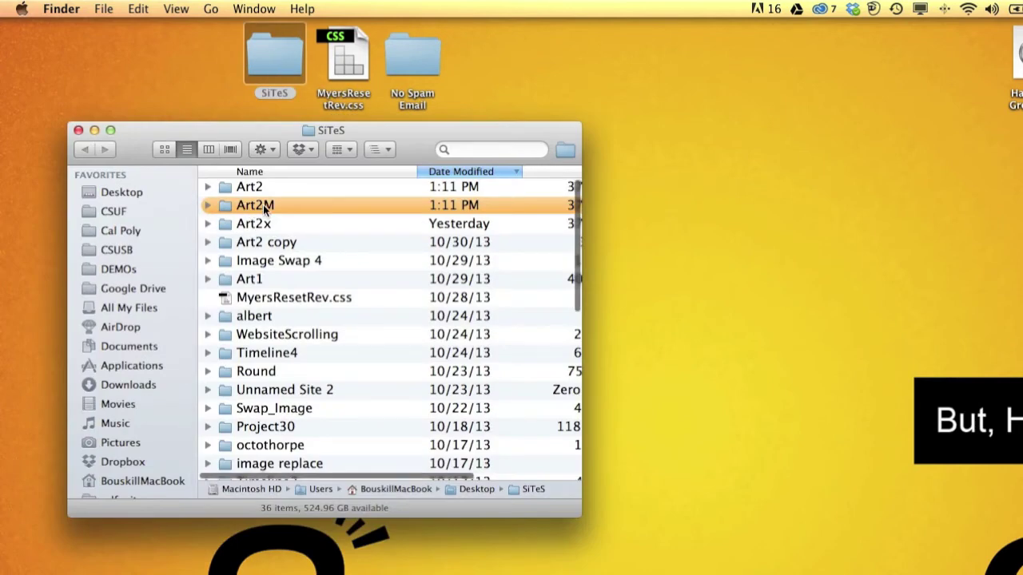
double_click(227, 206)
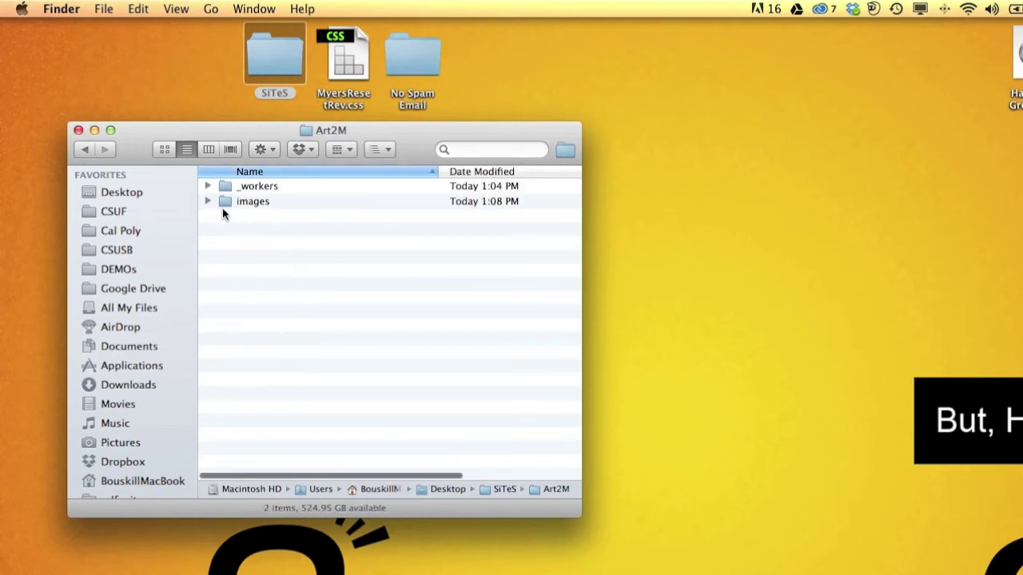
click(207, 203)
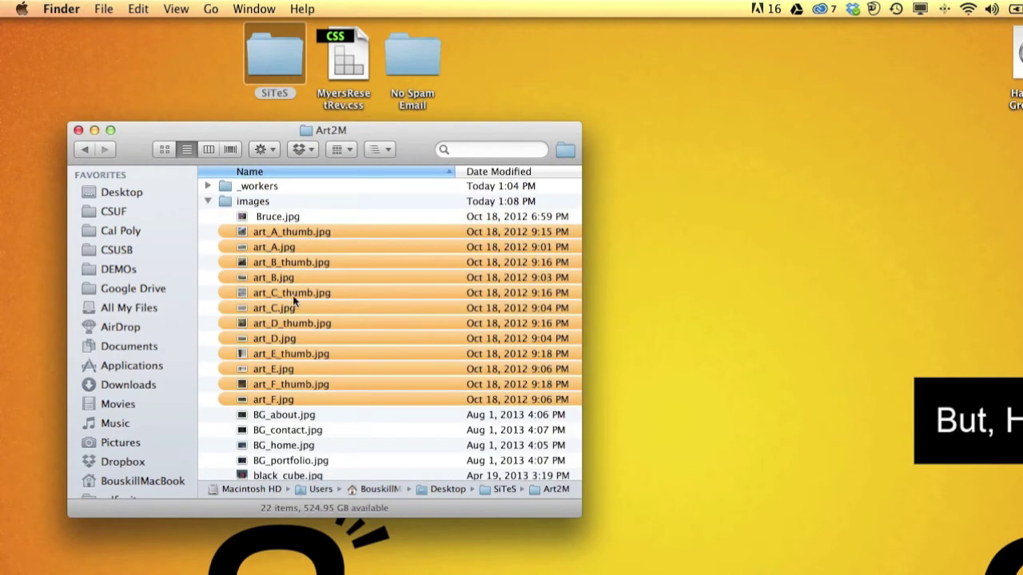
click(281, 232)
key(space)
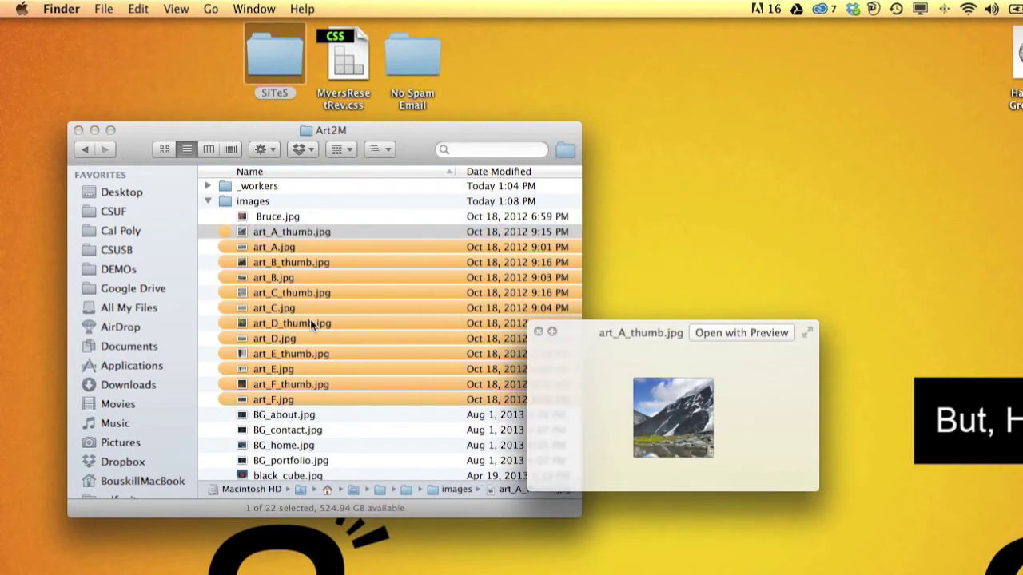
- Preview art_C_thumb, art_F, the backgrounds, fpo, logo.png and black_cube, then close Quick Look
key(Down)
key(Down)
key(Down)
key(Down)
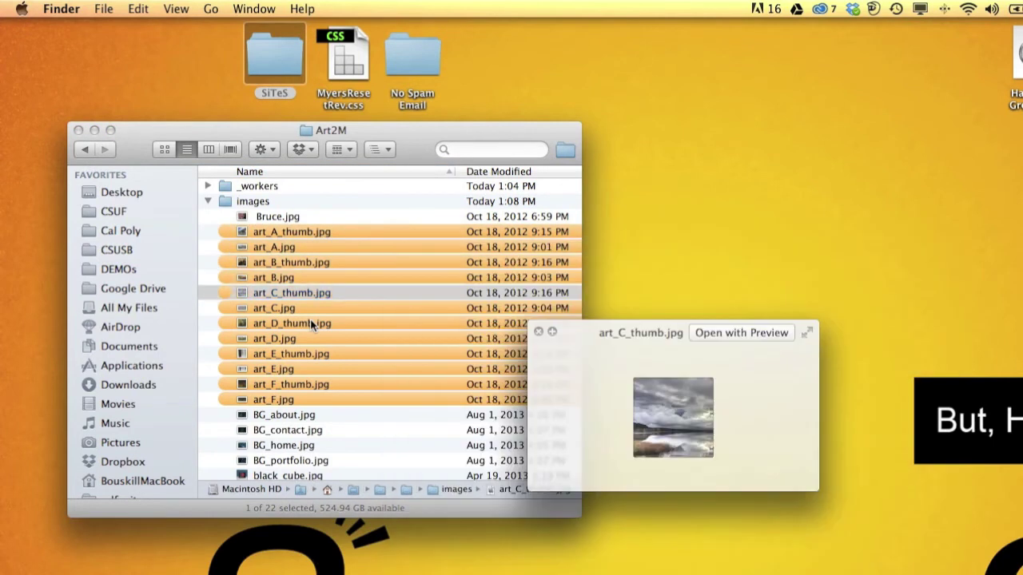
key(Down)
key(Down)
key(Down)
key(Down)
key(Down)
key(Down)
key(Down)
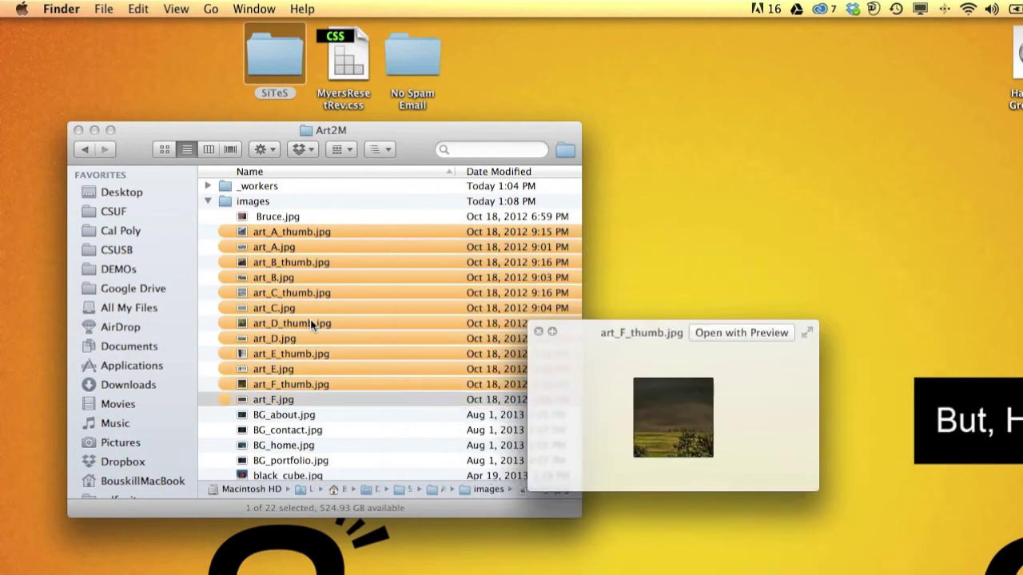
key(Down)
key(Down)
key(Down)
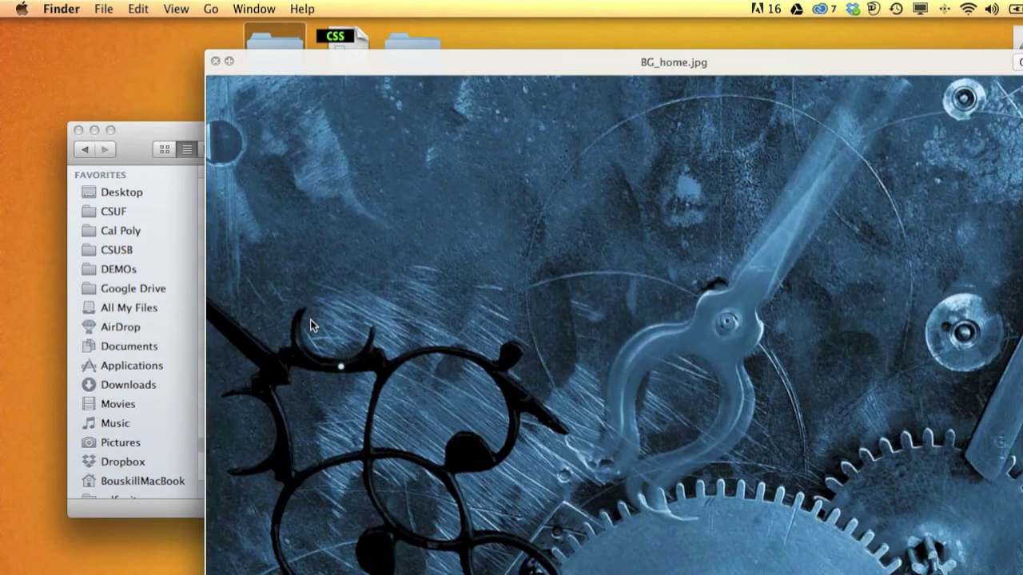
key(Down)
key(Down)
key(Down)
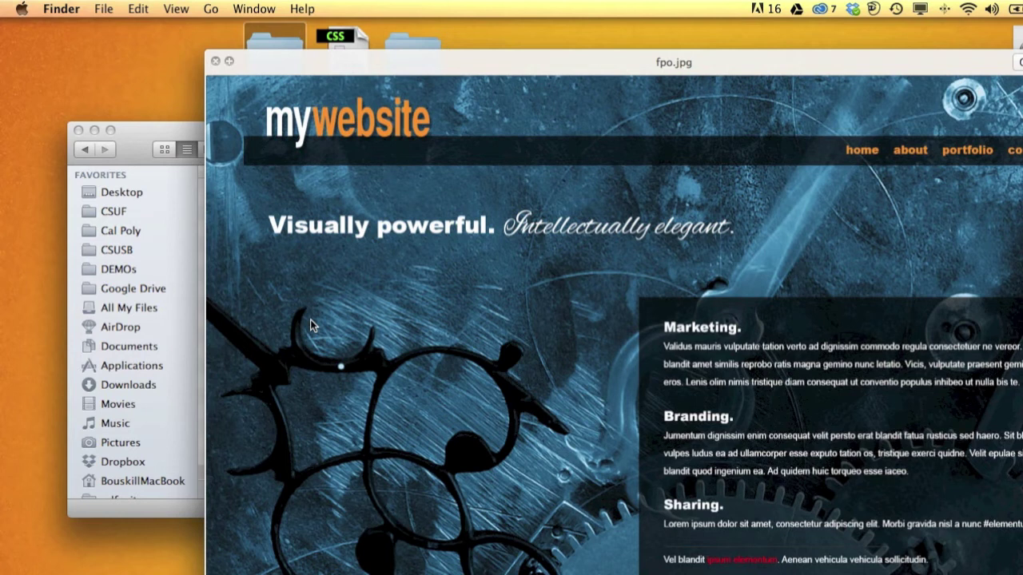
key(Down)
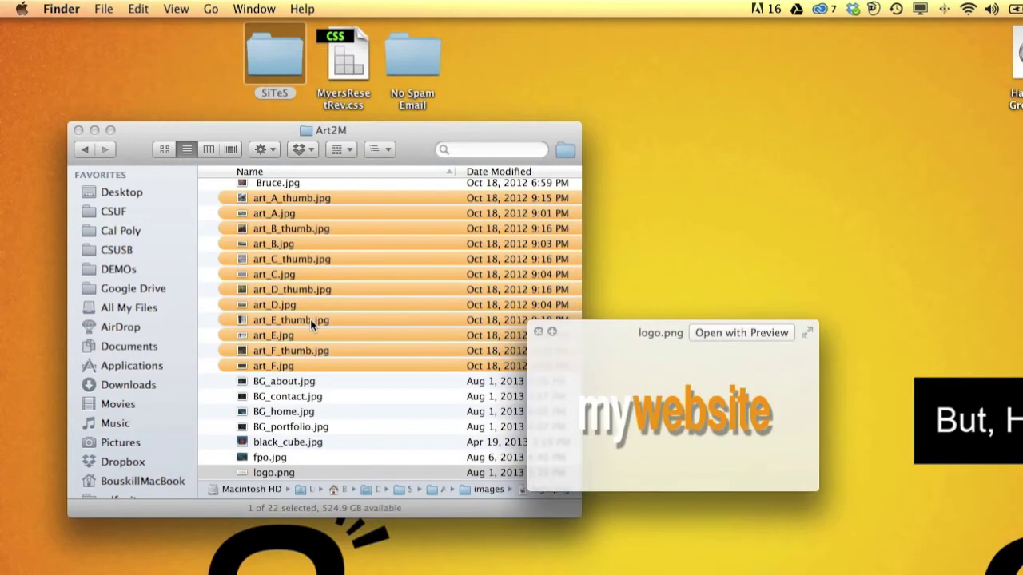
key(Up)
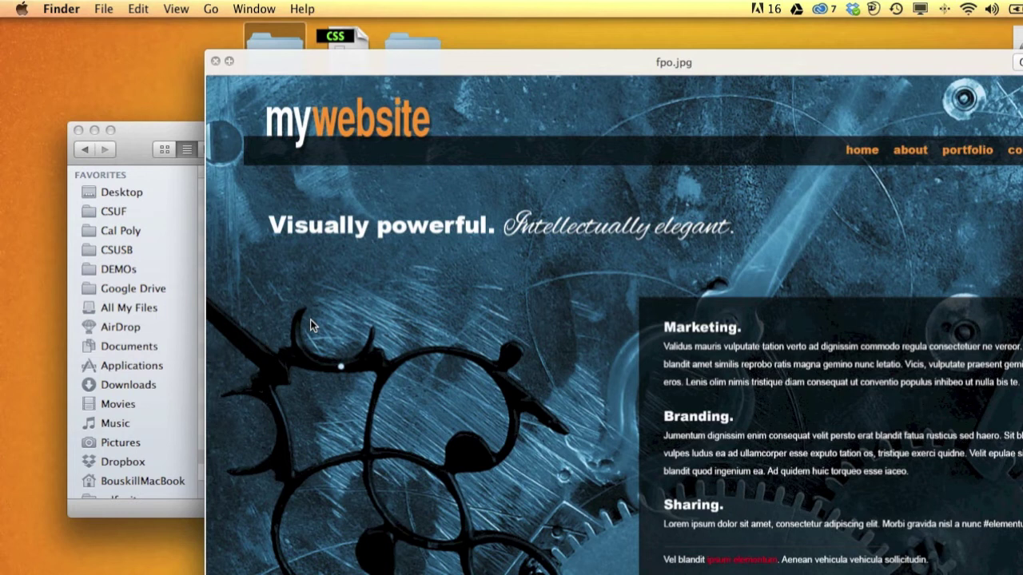
key(Up)
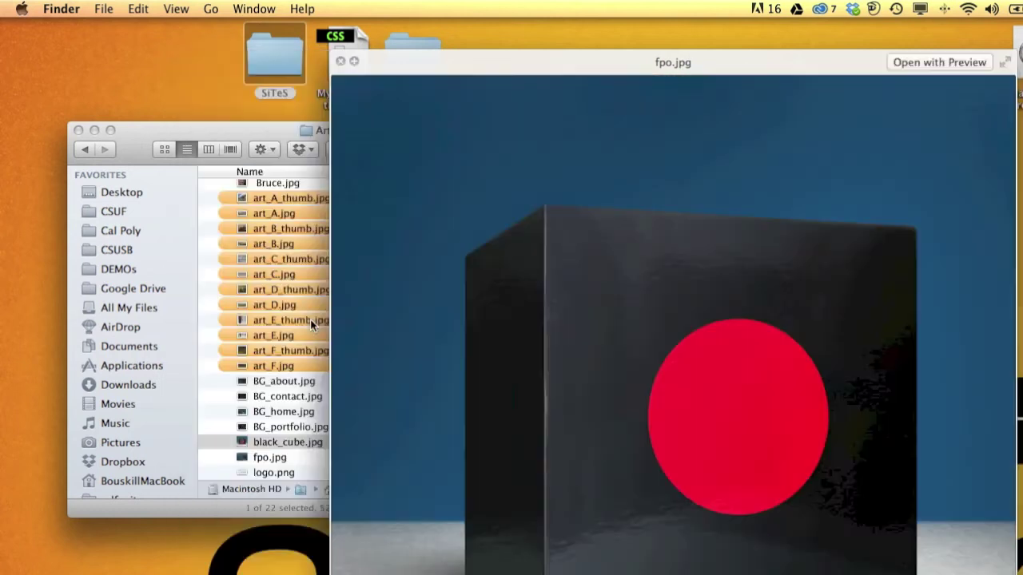
key(space)
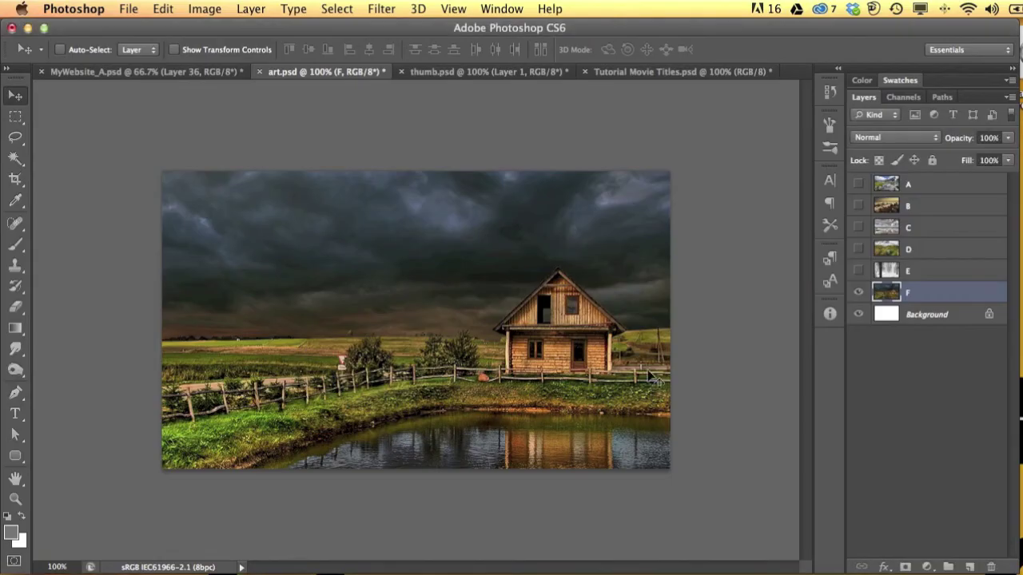
- In MyWebsite_A, show Layer 36's grey overlay and export it via Save for Web as JPEG
click(85, 74)
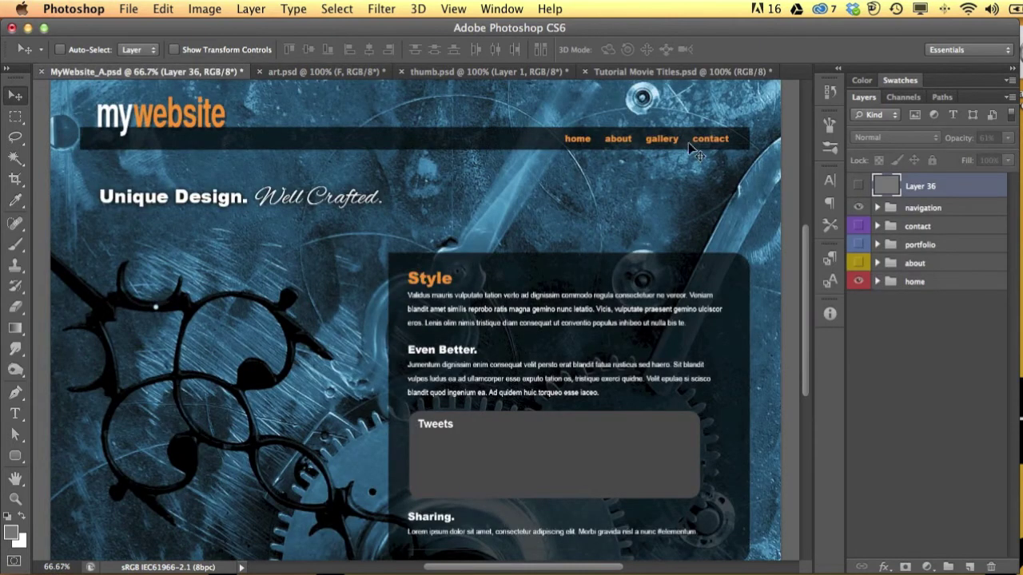
click(858, 187)
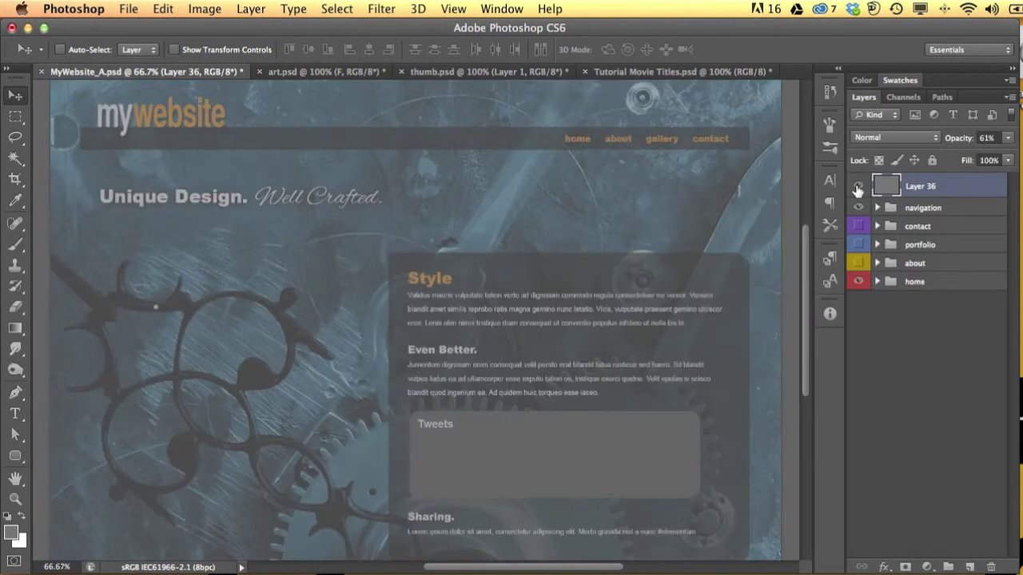
key(super+alt+shift+s)
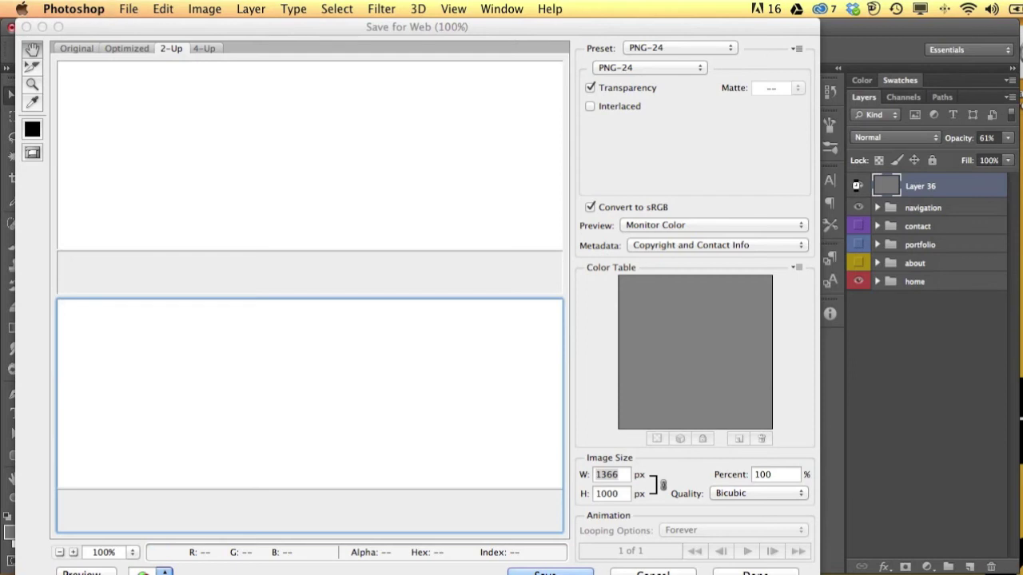
click(626, 68)
click(612, 45)
click(563, 572)
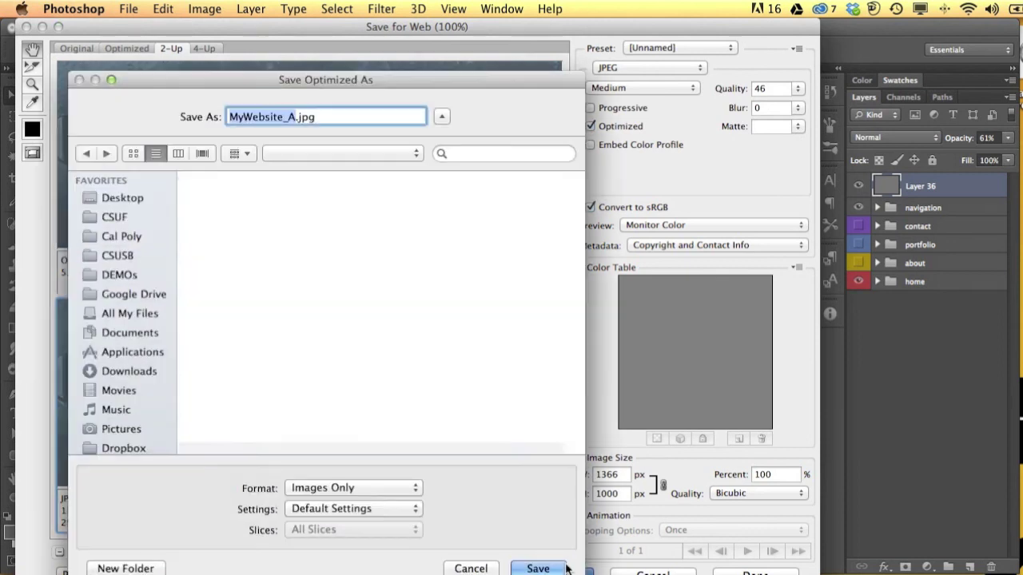
- Save it as FPO.jpg in SiTeS/Art2M/images, replacing fpo.jpg, then hide Layer 36
click(209, 207)
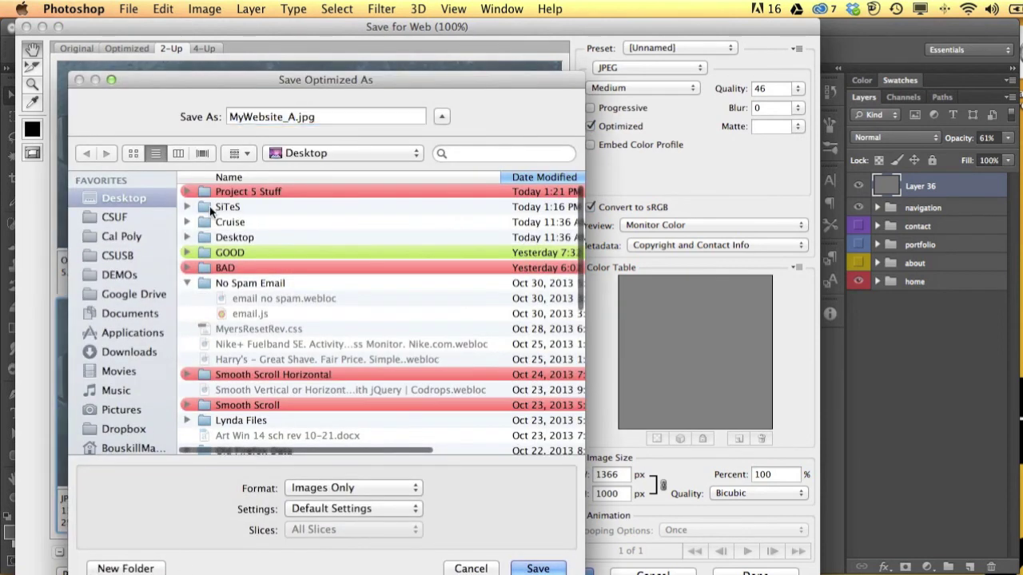
double_click(209, 206)
double_click(208, 207)
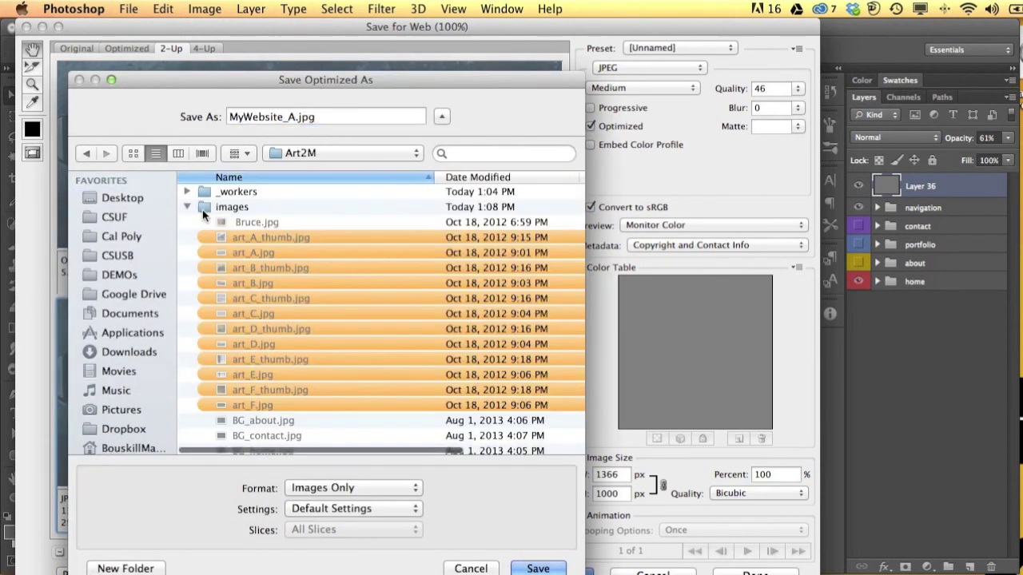
double_click(202, 210)
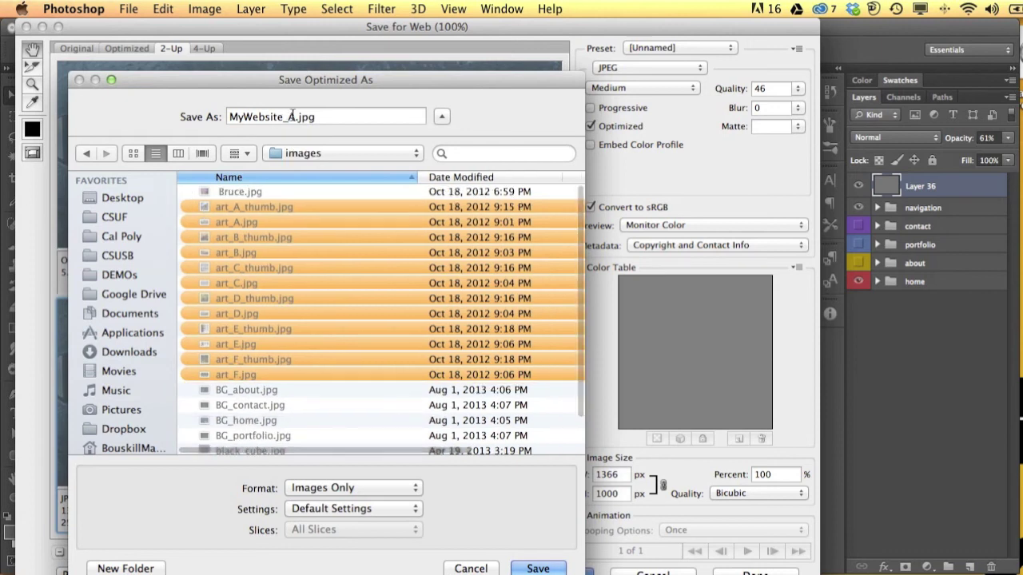
drag(292, 117, 217, 115)
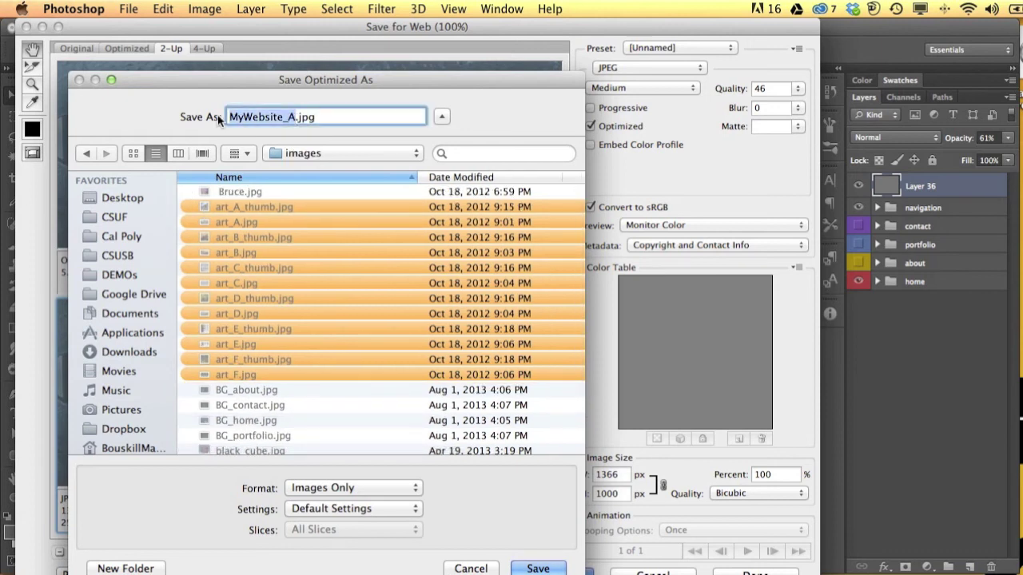
text(FPO)
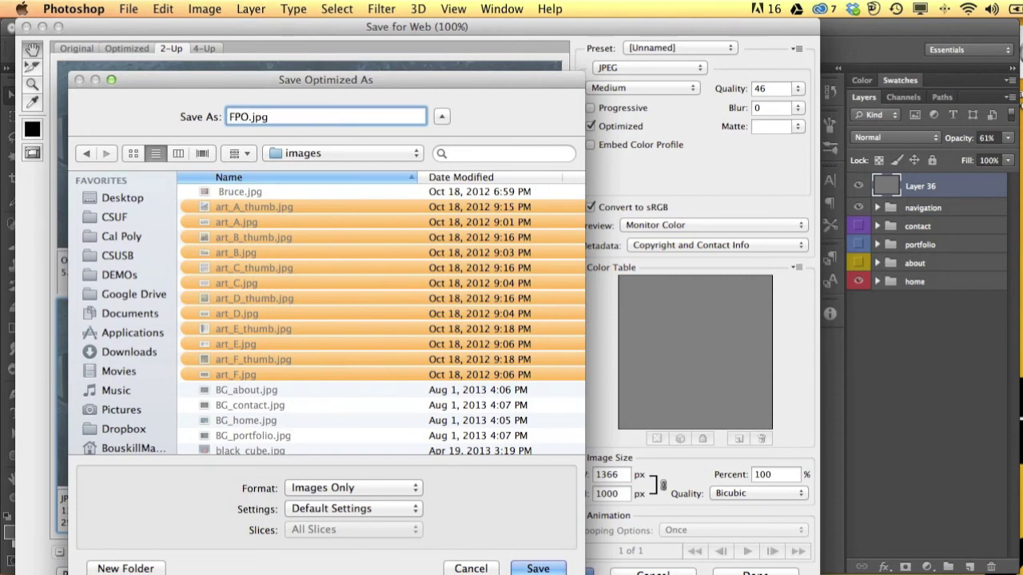
click(533, 569)
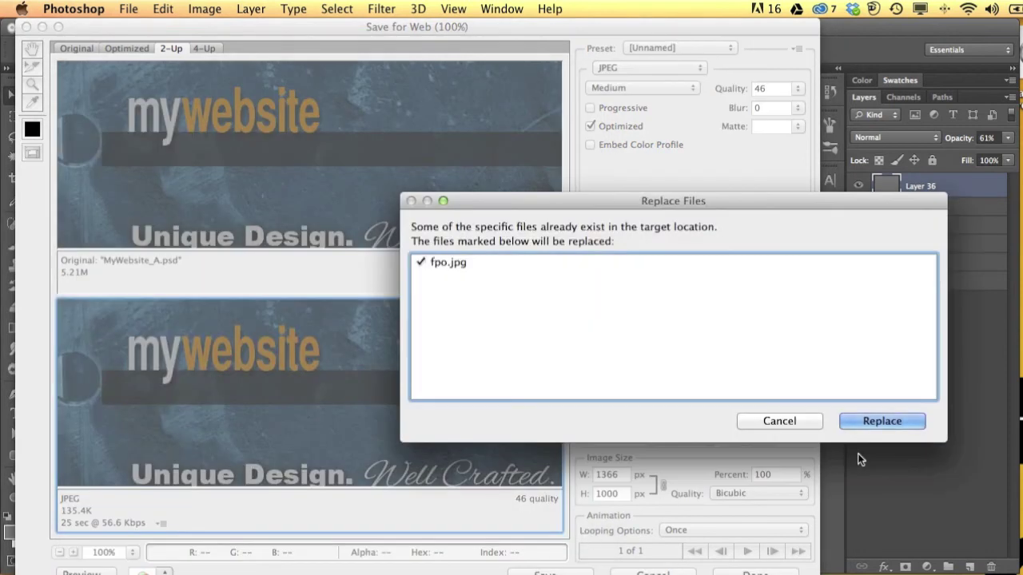
click(882, 421)
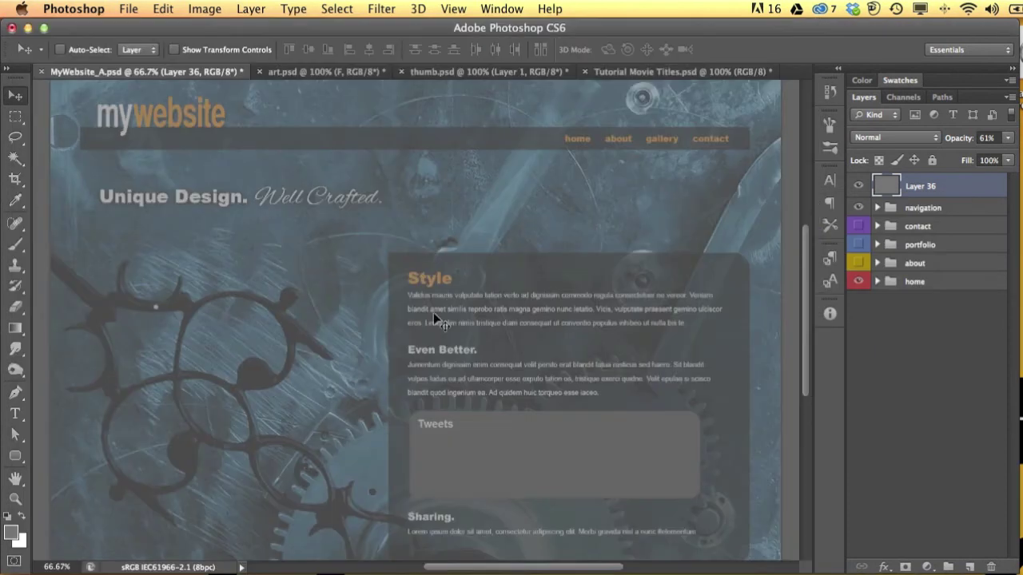
click(859, 186)
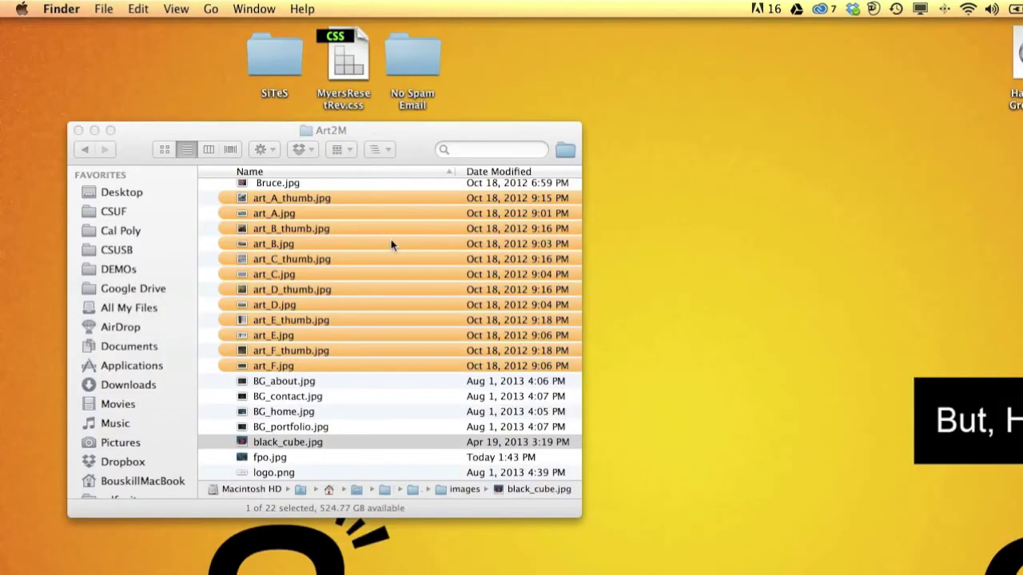
- Quick Look the saved fpo.jpg in Art2M, then collapse the images folder
drag(410, 155, 413, 116)
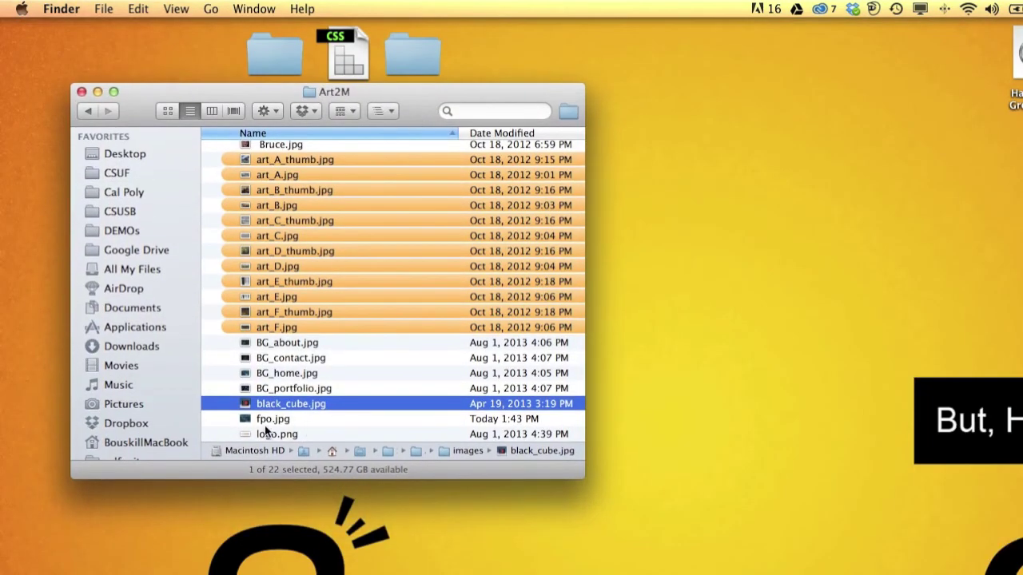
click(265, 421)
key(space)
key(space)
scroll(344, 248, up, 2)
scroll(342, 248, up, 1)
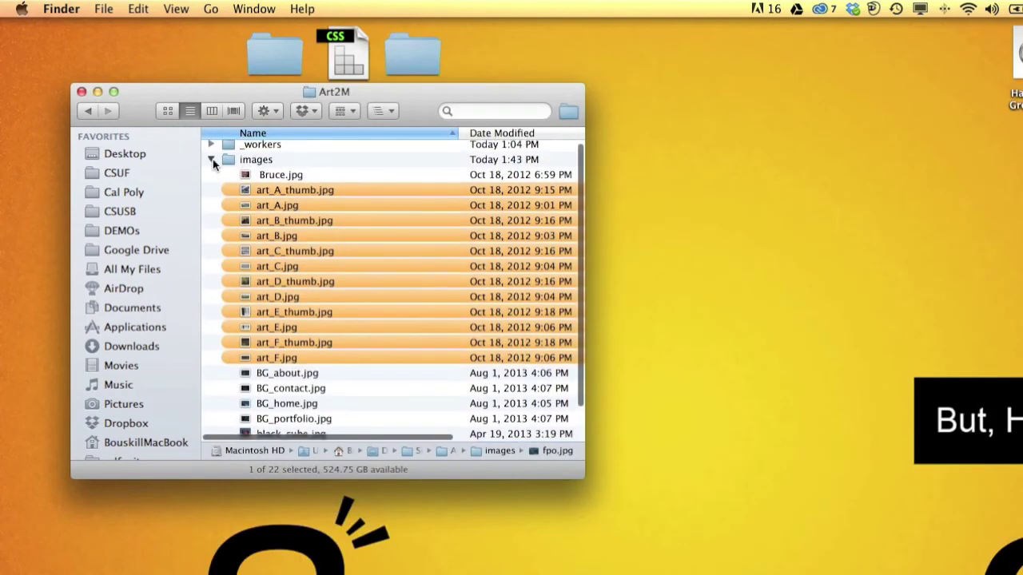
click(212, 159)
- Drag MyersResetRev.css from the desktop into the Art2M folder
drag(408, 110, 437, 143)
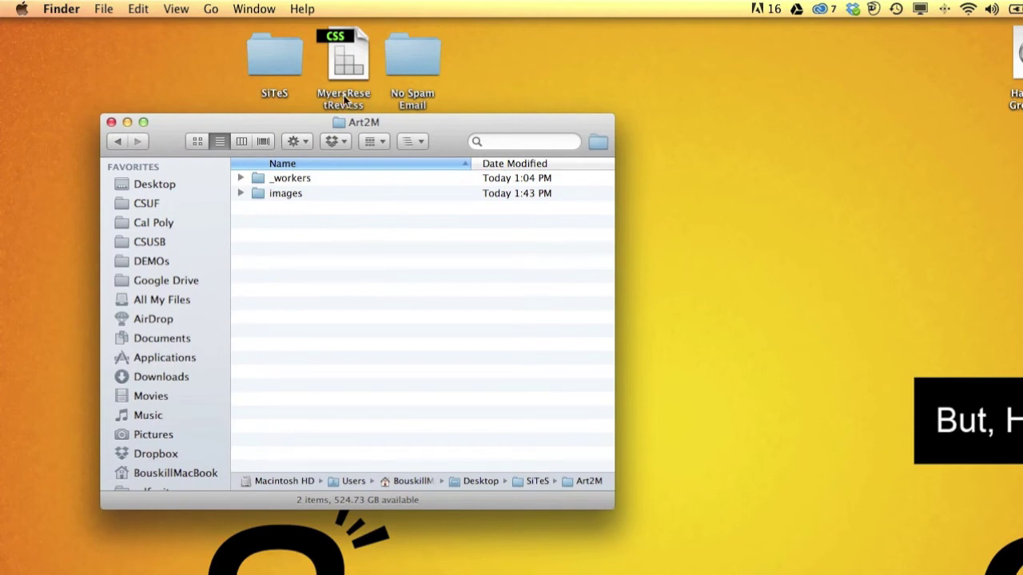
drag(346, 56, 276, 239)
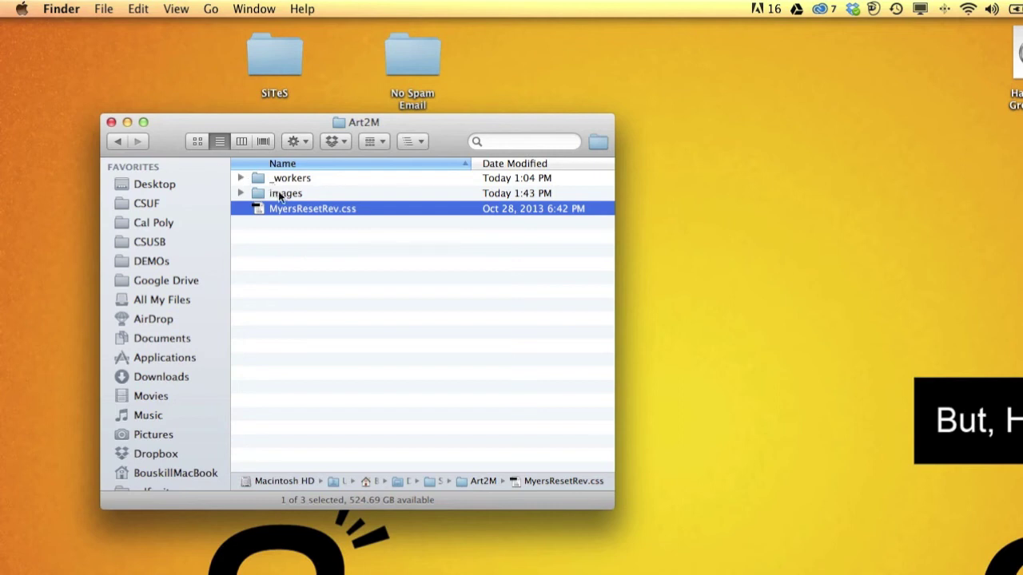
drag(450, 128, 465, 125)
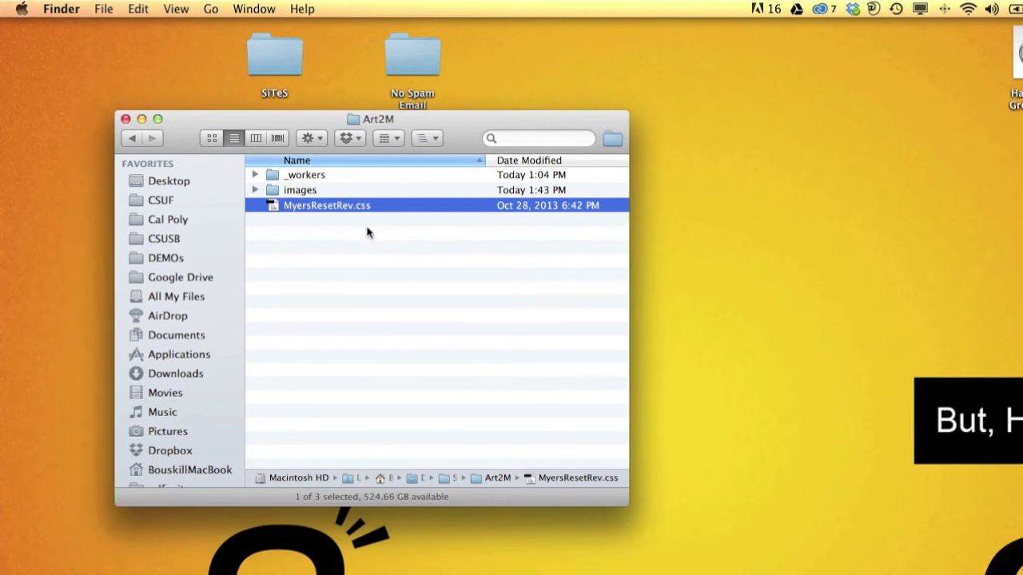
scroll(342, 252, right, 1)
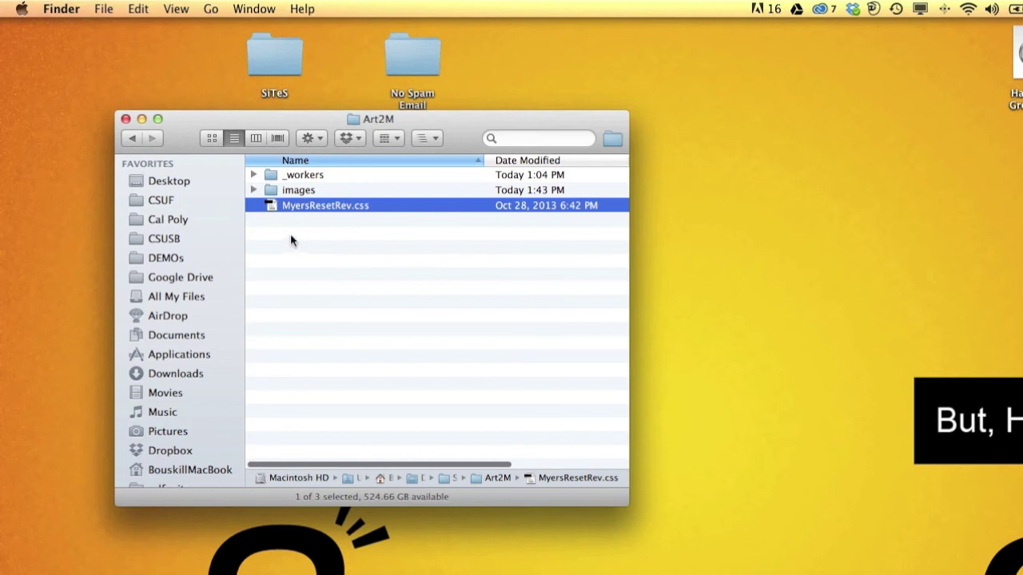
- Open the _workers folder in Icon view and enlarge the window to show all files
double_click(267, 174)
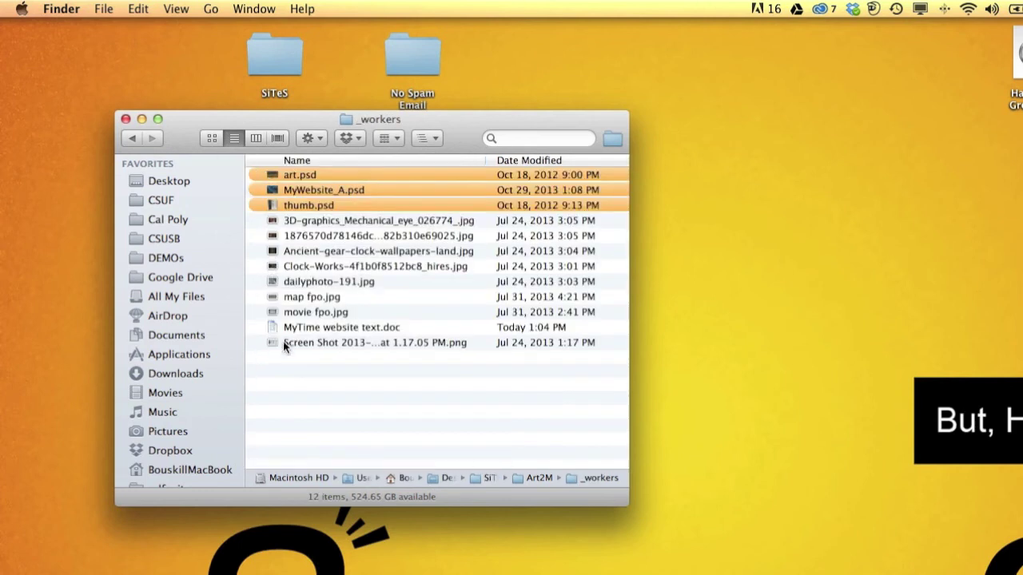
click(213, 139)
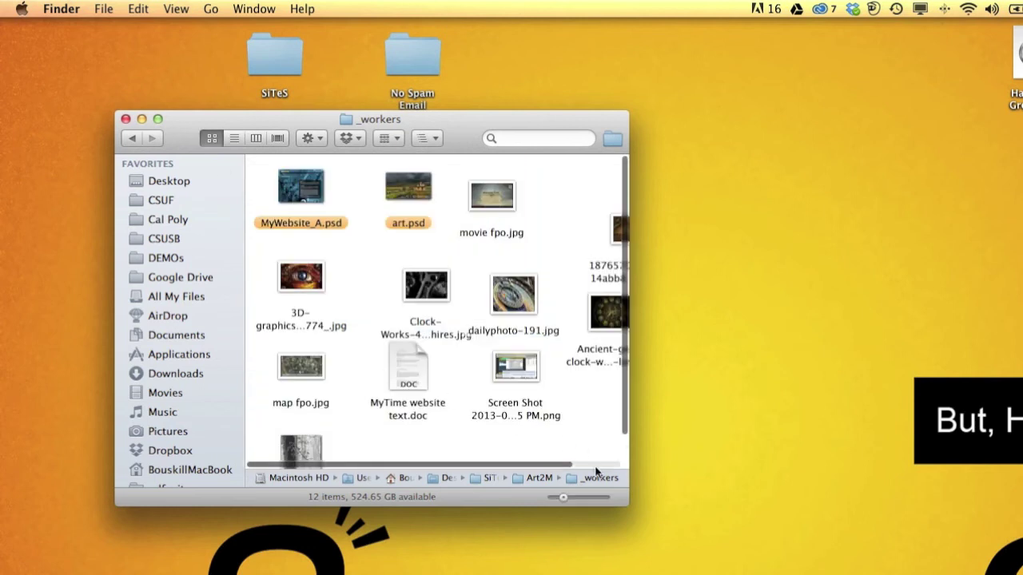
drag(630, 505, 856, 533)
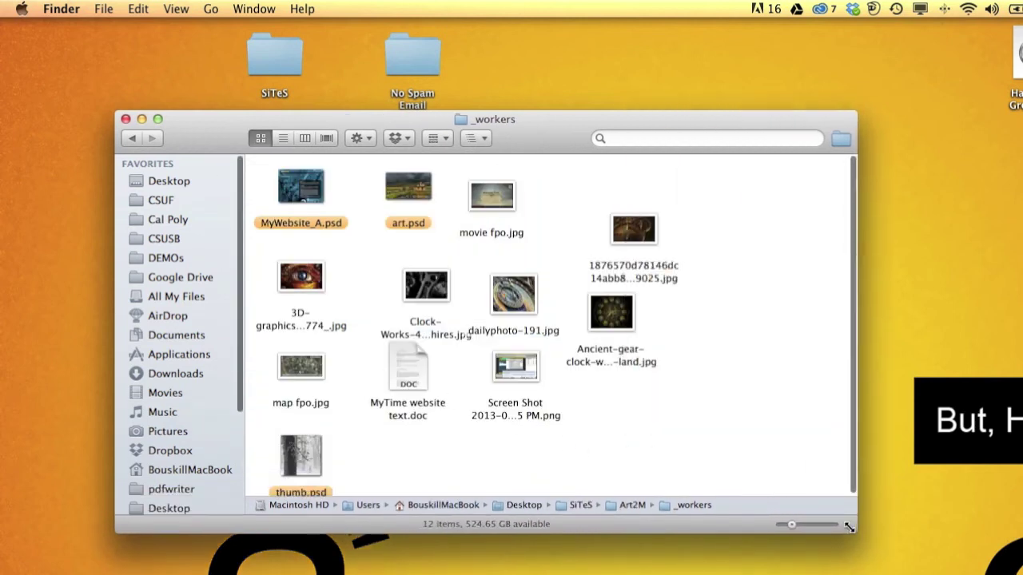
- Preview dailyphoto-191.jpg and the gear-clock wallpaper, go back to Art2M, and close the window
click(514, 304)
key(space)
key(space)
click(612, 320)
key(space)
key(space)
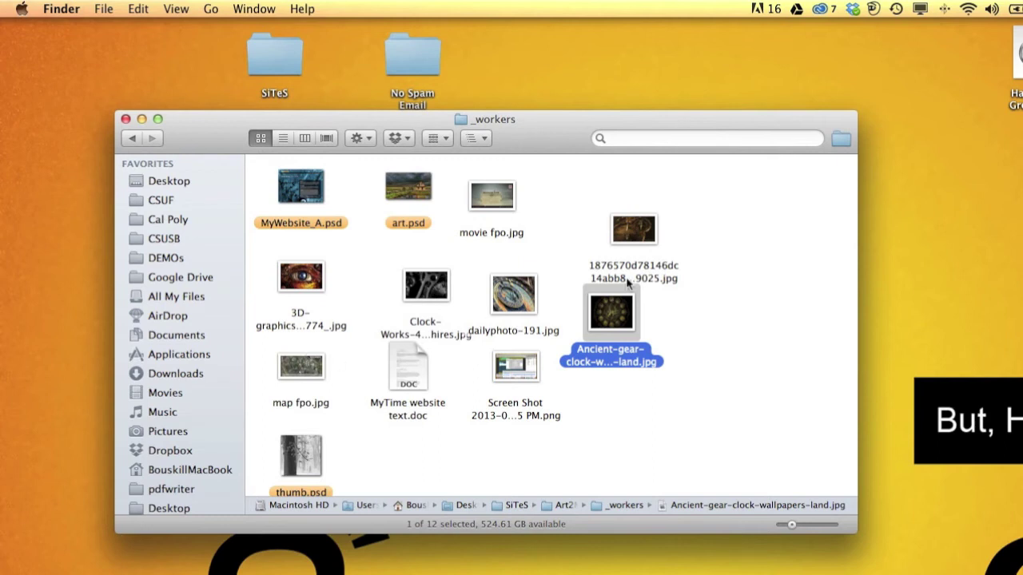
click(626, 229)
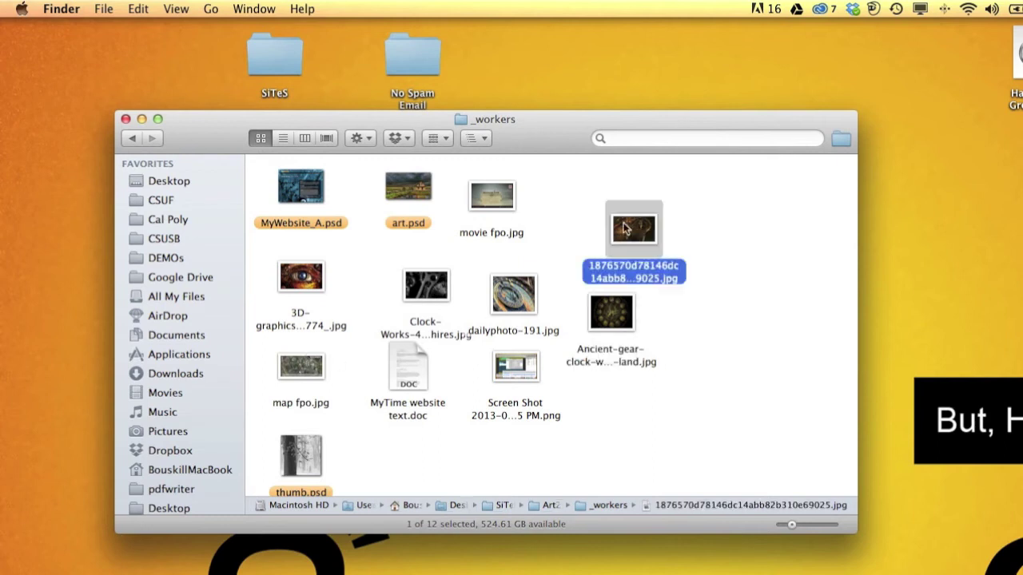
click(426, 400)
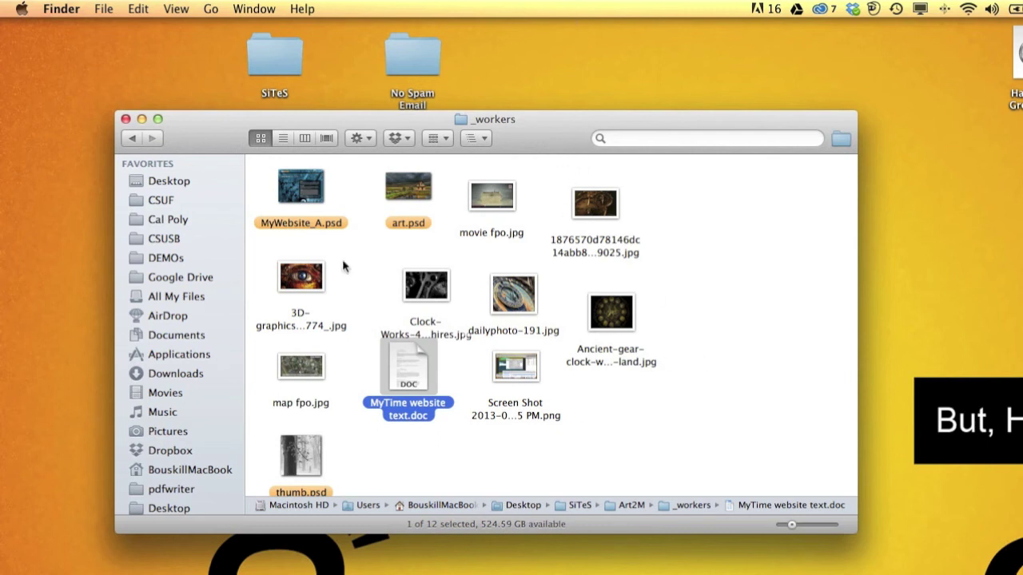
click(132, 139)
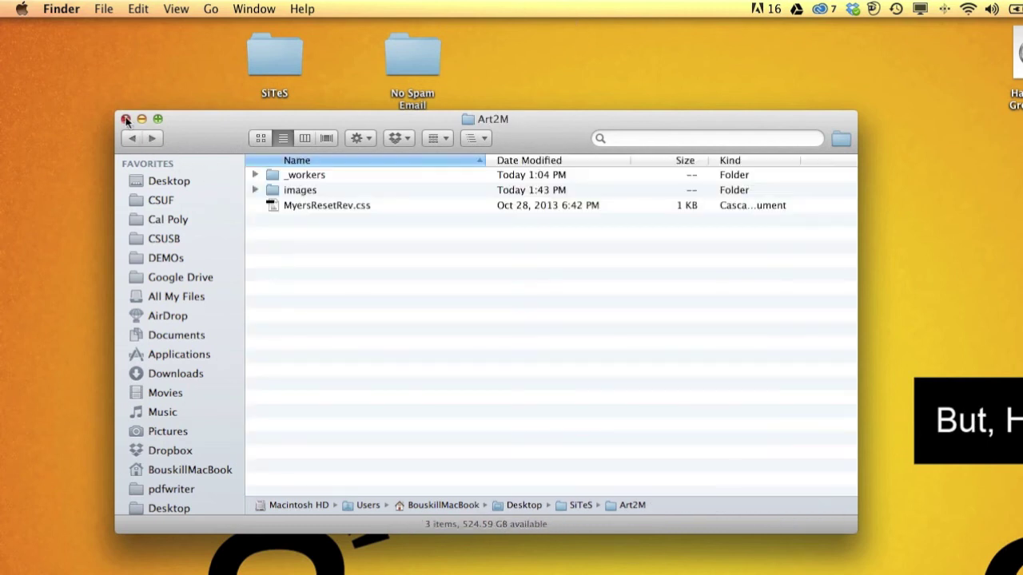
click(126, 119)
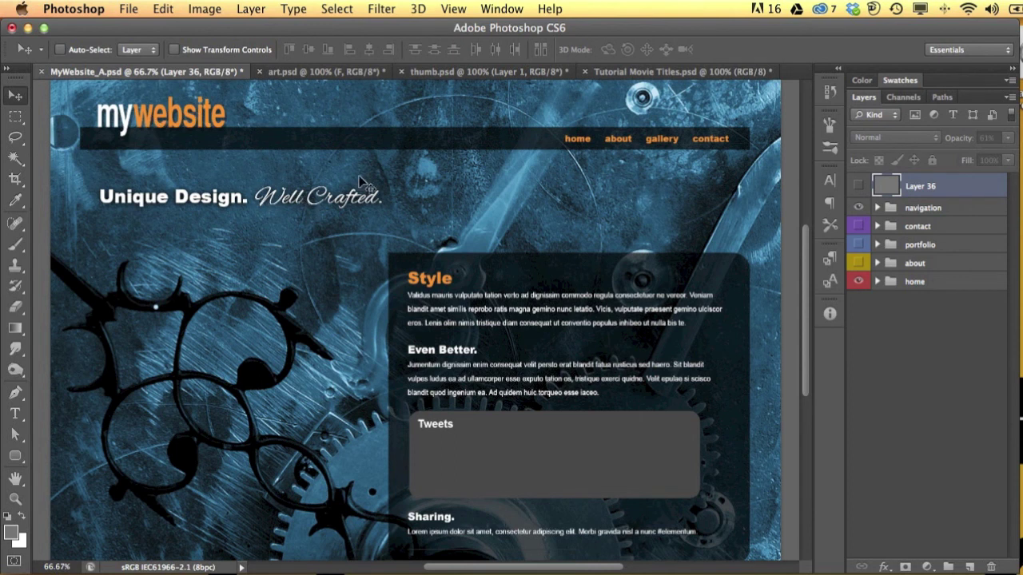
- Zoom MyWebsite_A.psd from 66.7% to 100% around the Well Crafted tagline
scroll(320, 201, up, 1)
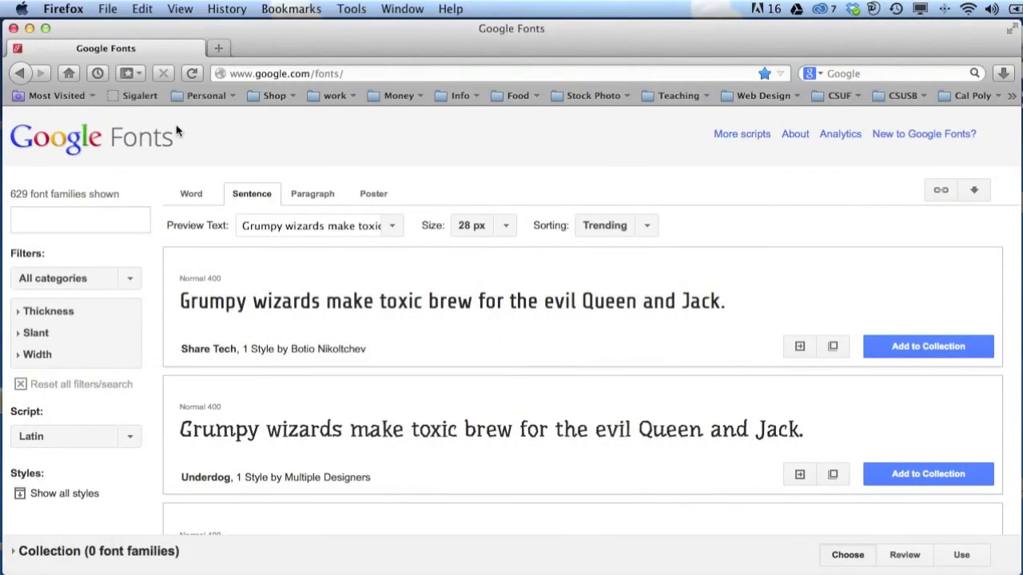
- Search Google Fonts for 'alex' so only Alex Brush and Old Standard TT remain
click(84, 224)
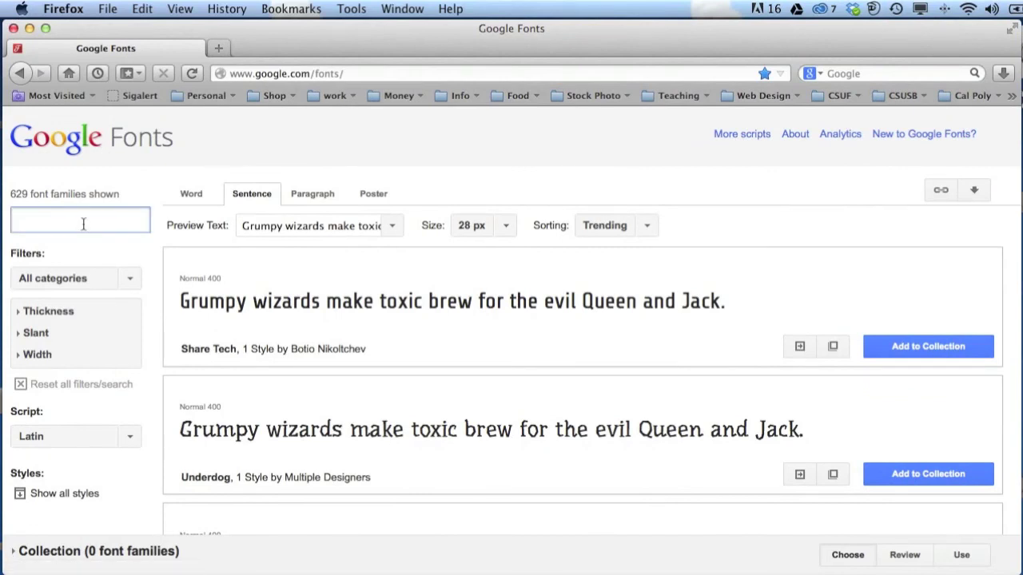
text(alex)
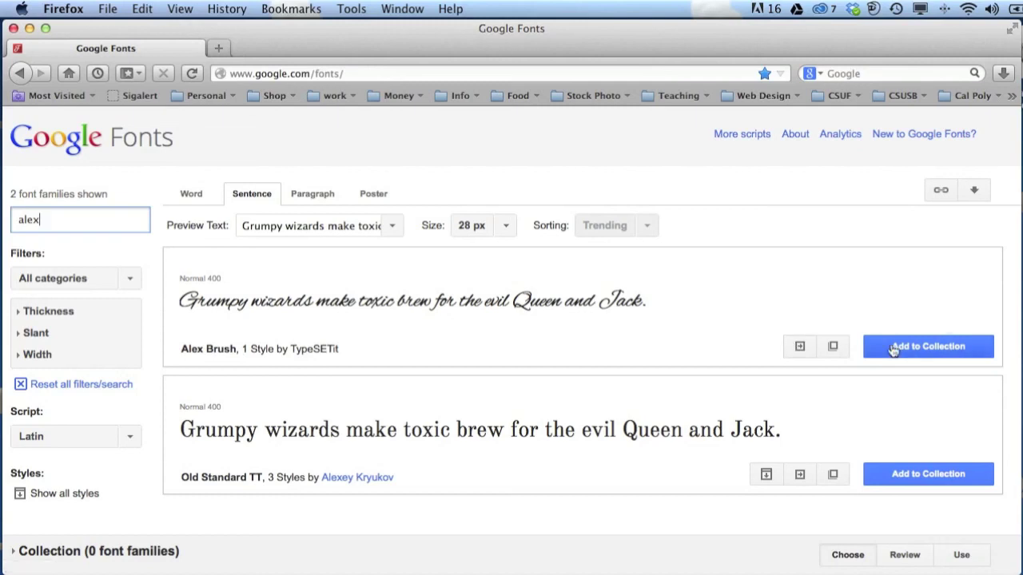
click(607, 327)
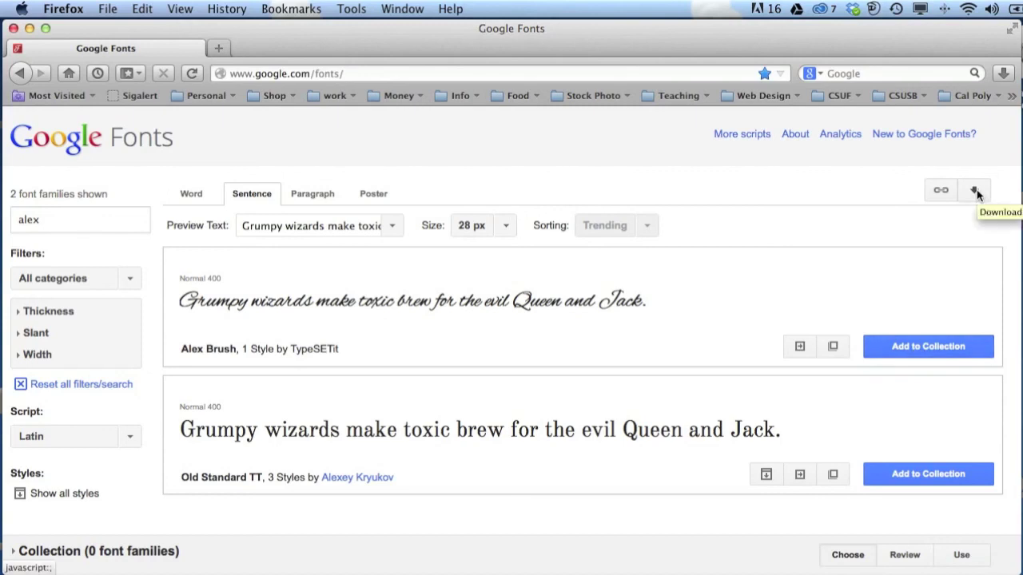
key(ctrl+Right)
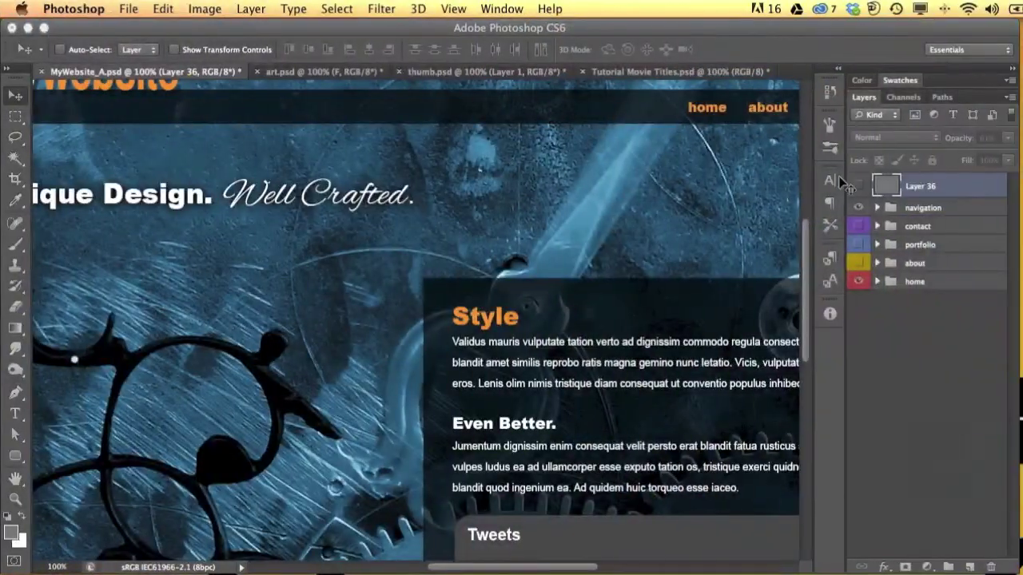